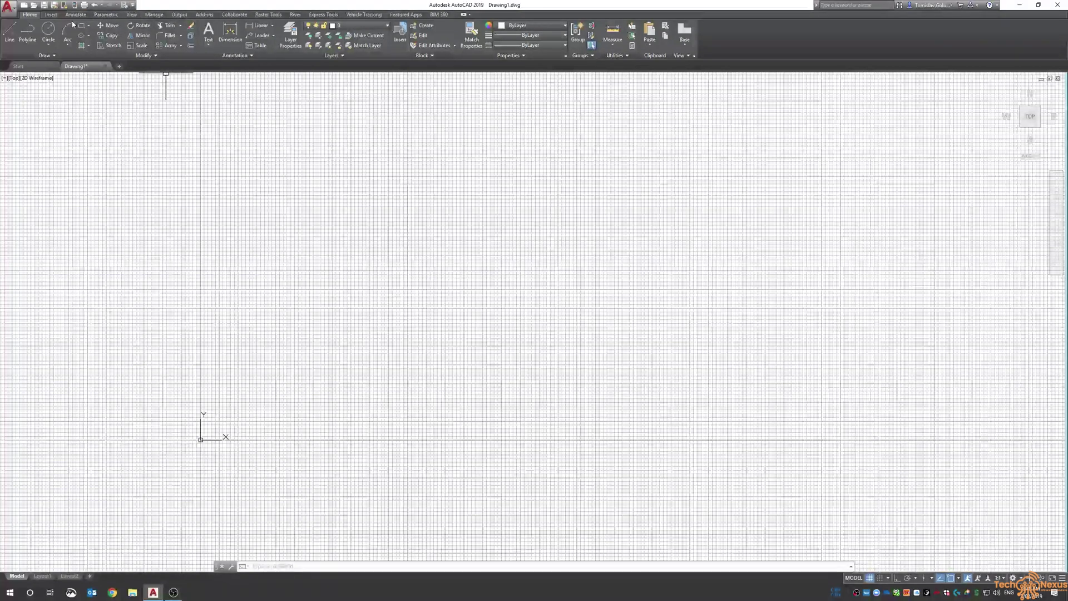
Step: Look through the Insert, Annotate and Parametric tool sets and return to the Home tools
click(53, 15)
click(40, 17)
click(51, 15)
click(75, 15)
click(105, 15)
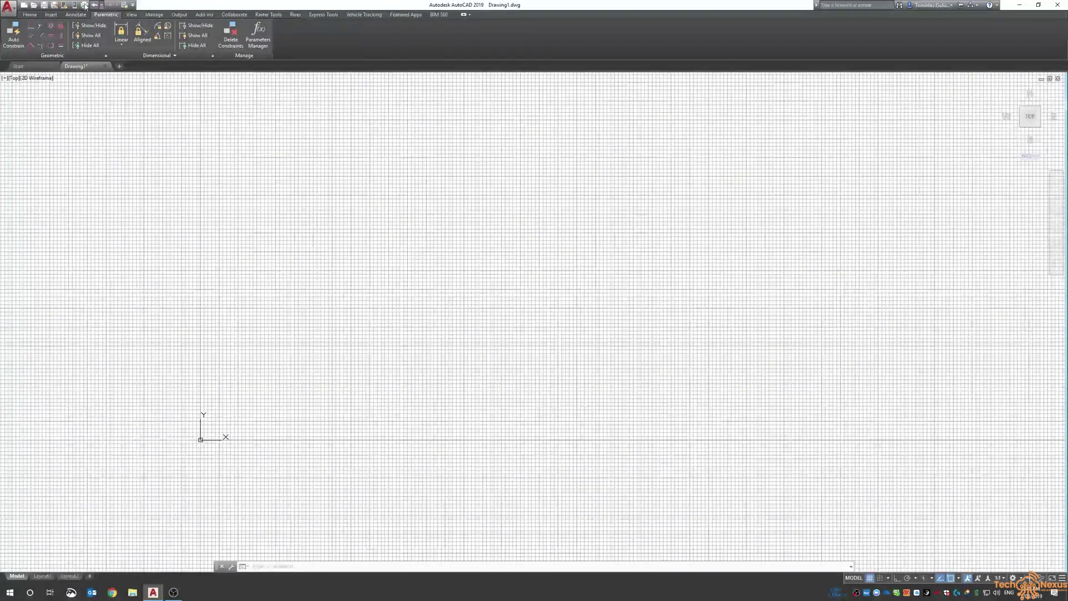
click(30, 15)
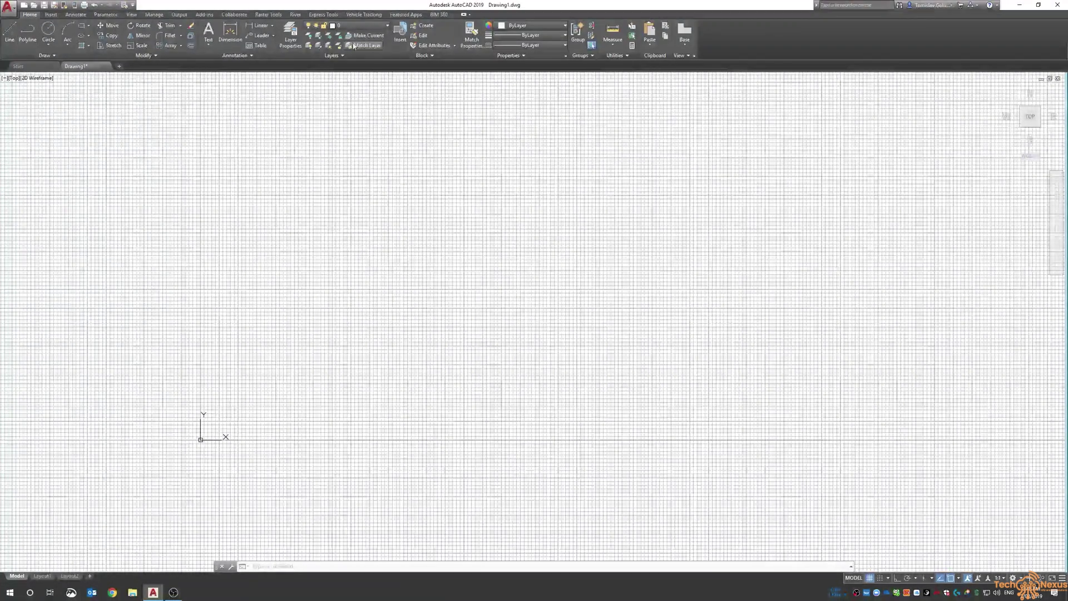
click(51, 15)
click(31, 15)
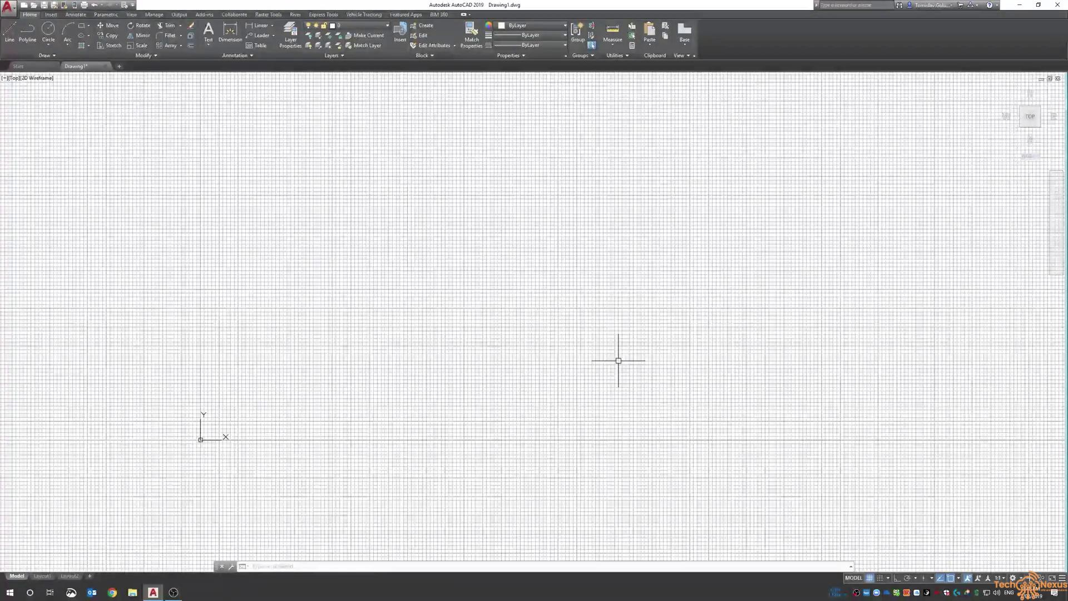
Step: Switch the workspace to 3D Basics
click(1019, 581)
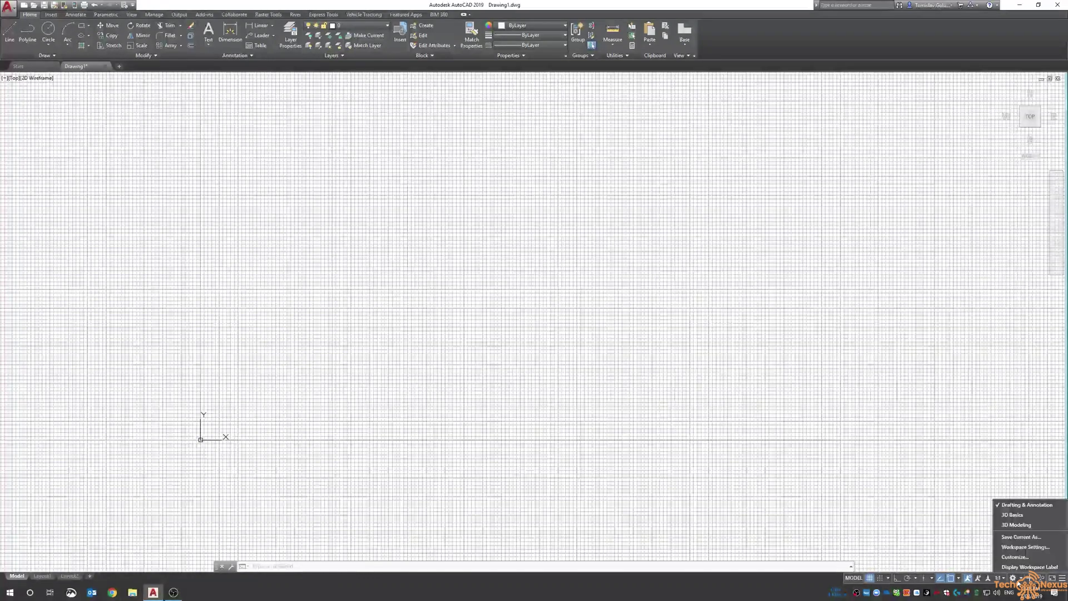
click(1018, 506)
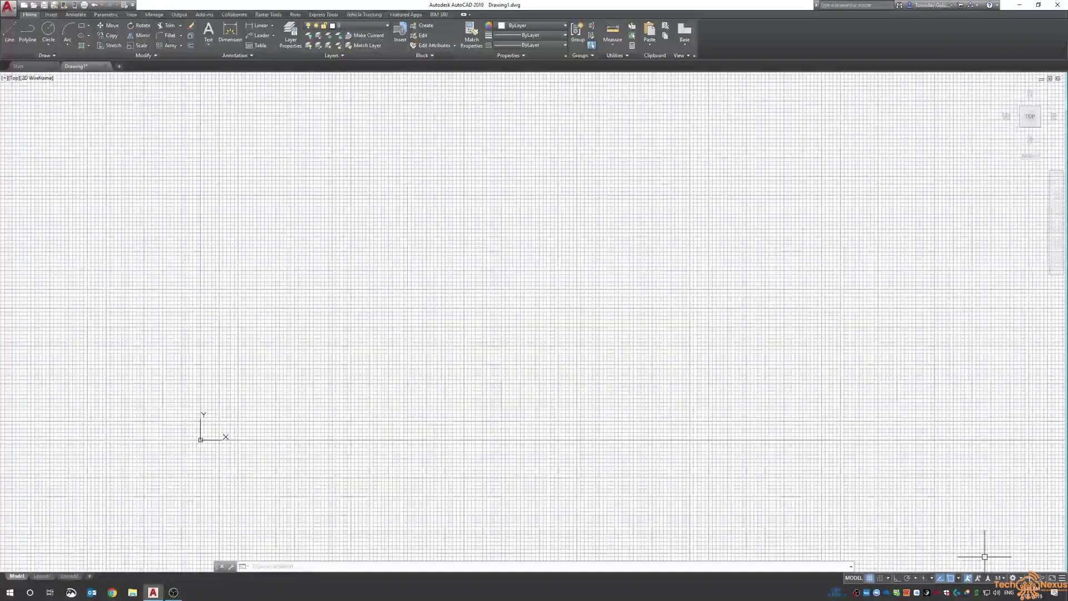
click(1017, 579)
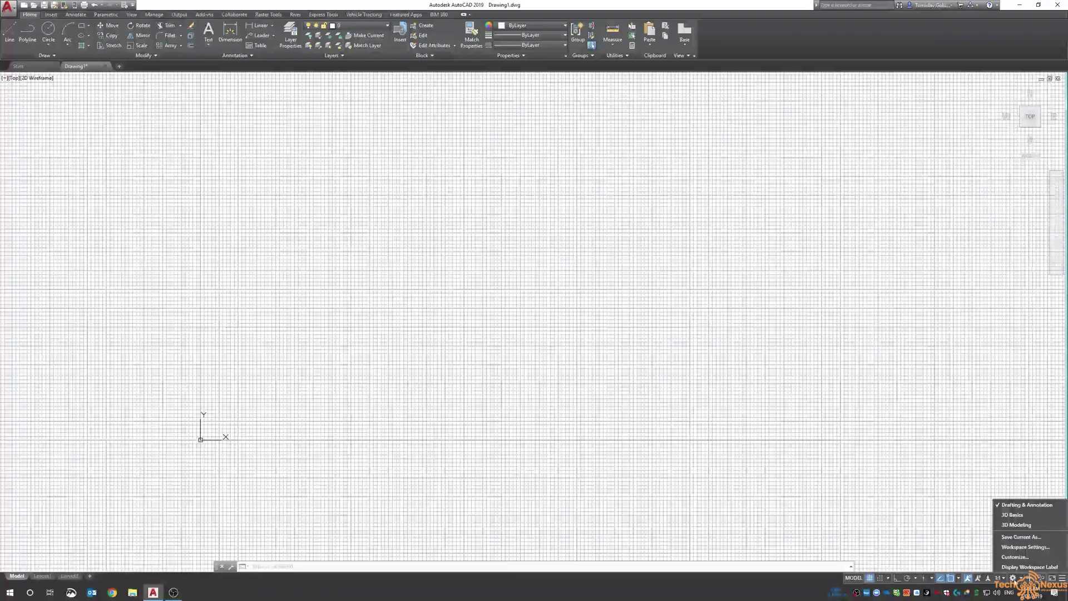
click(1023, 505)
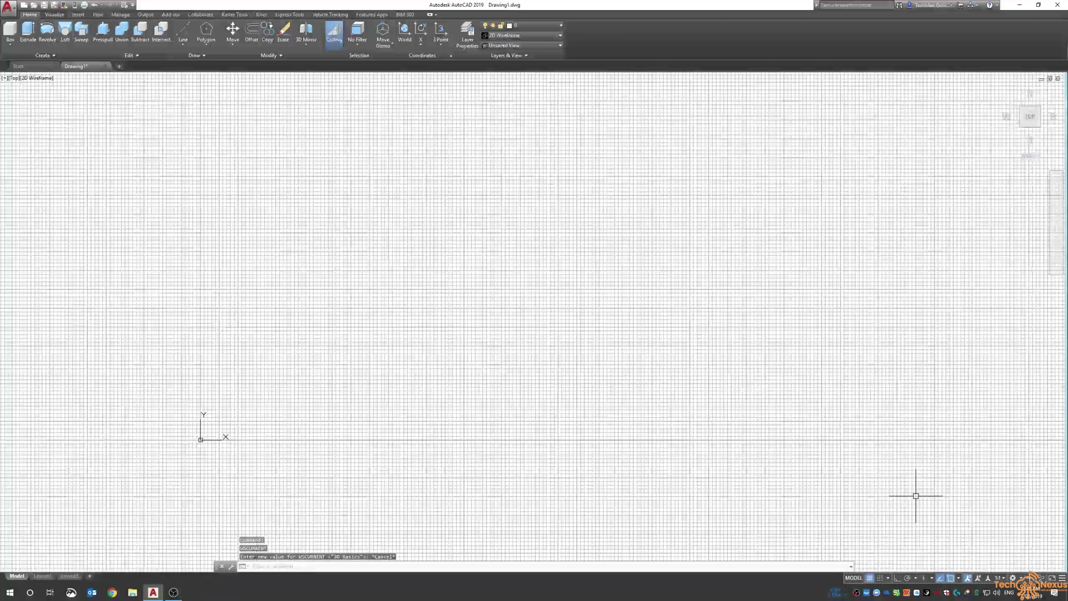
Step: Switch the workspace to 3D Modeling and return to Drafting & Annotation
click(1013, 578)
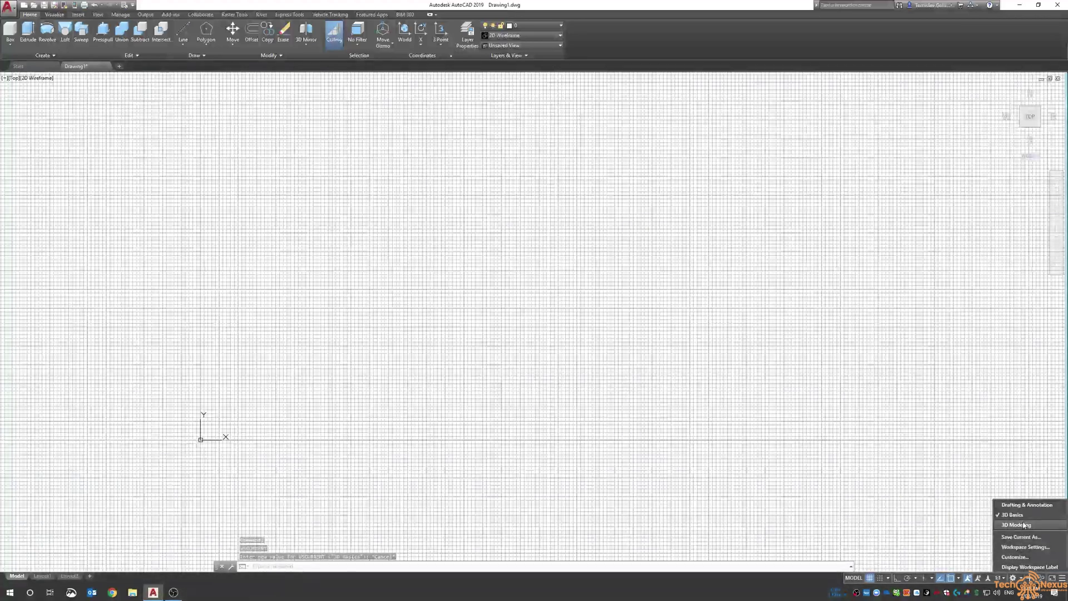
click(1024, 525)
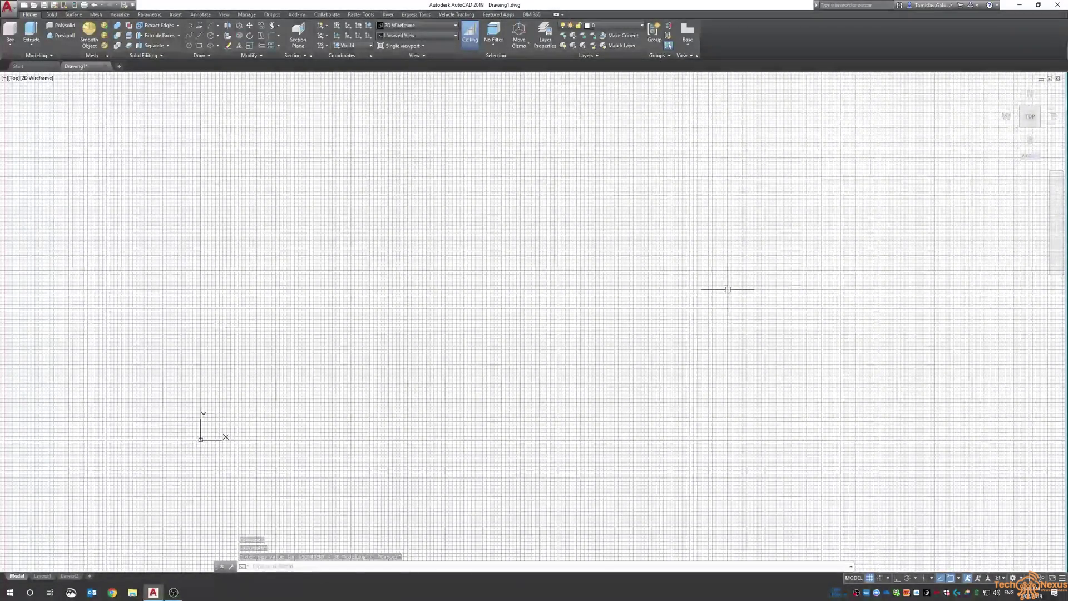
click(1014, 575)
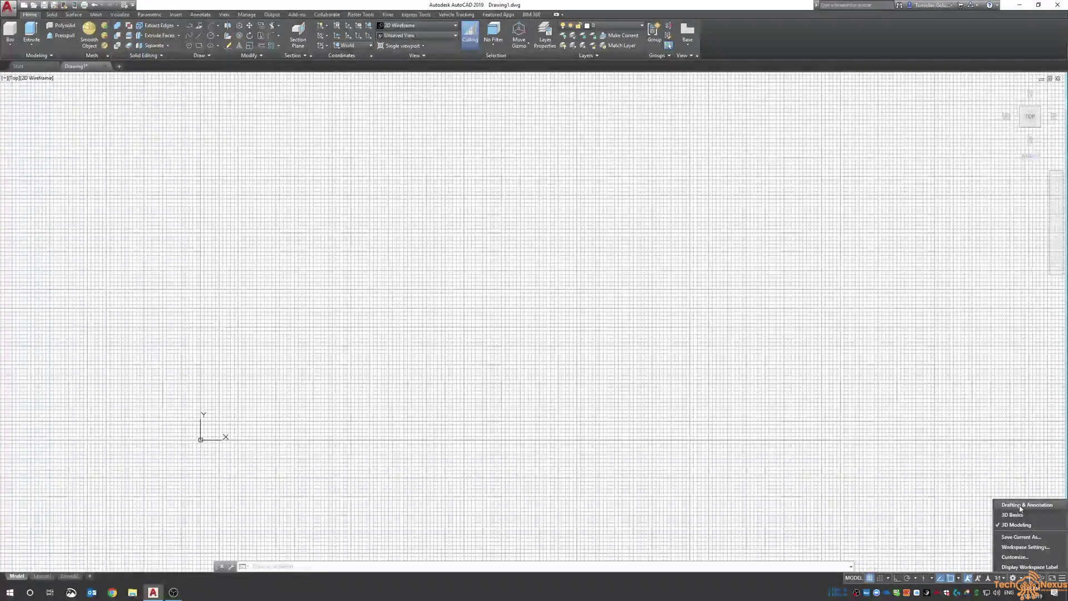
click(1020, 526)
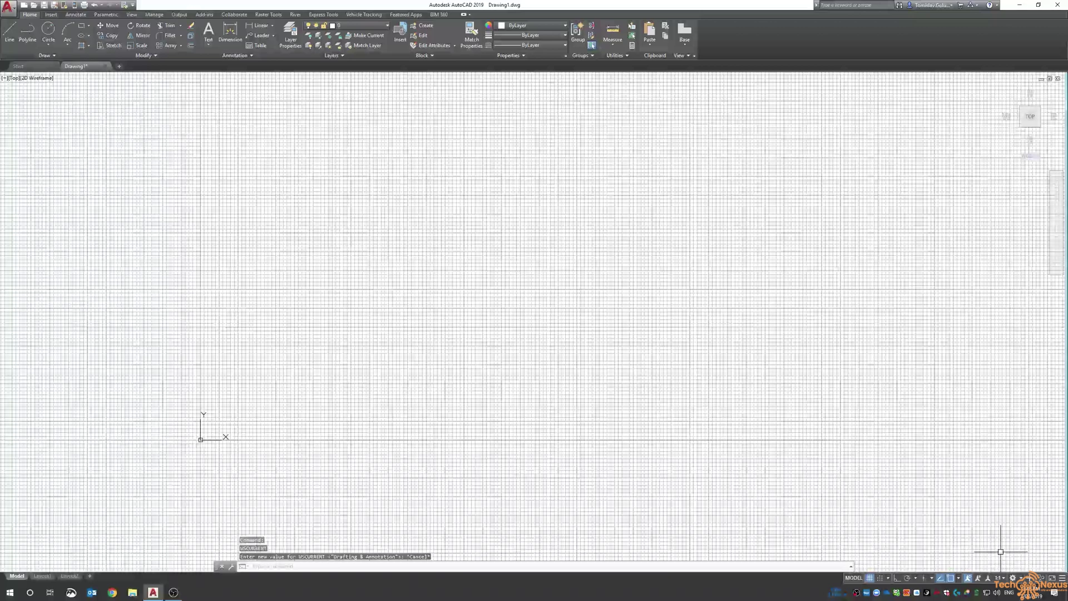
Step: Review the workspace settings for display order and saving changes, and leave without applying anything
click(1012, 577)
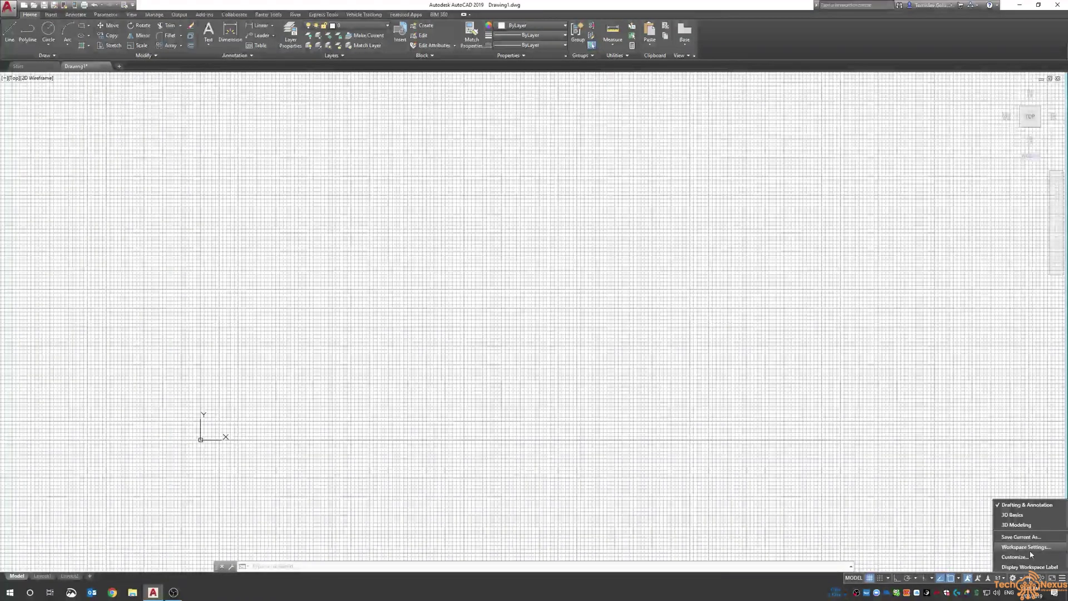
click(1028, 548)
drag(514, 225, 543, 226)
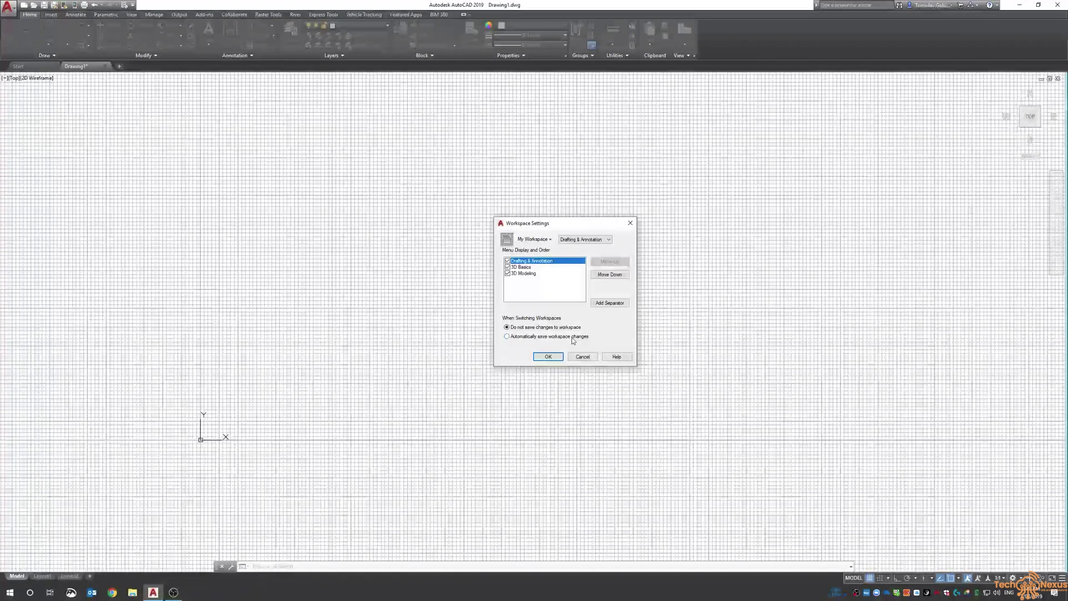
click(582, 357)
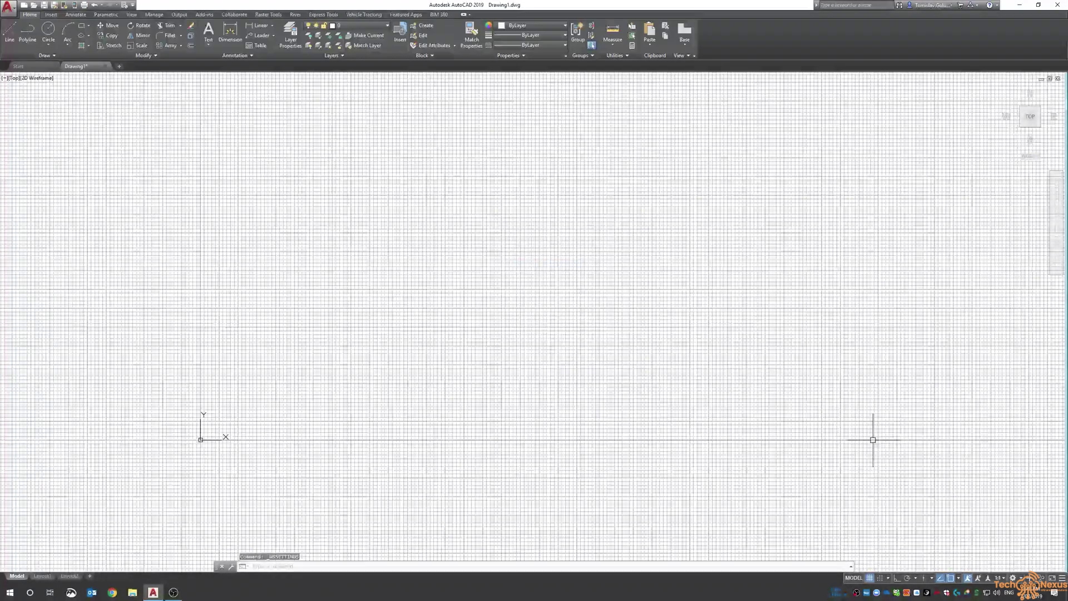
Step: Turn on the display of the workspace label beside the workspace switcher
click(1013, 577)
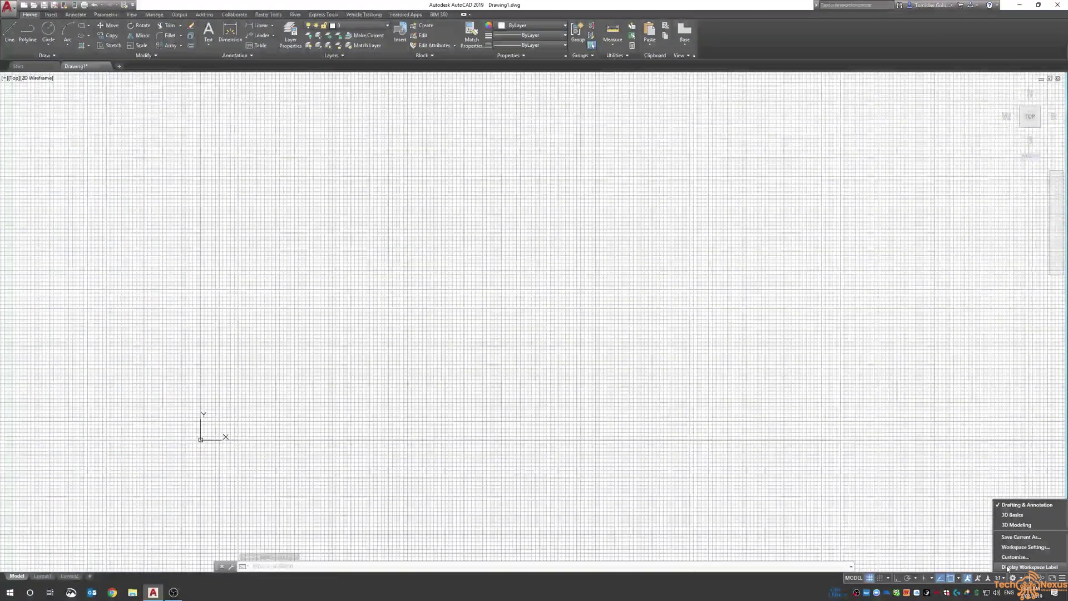
click(1020, 567)
click(1016, 578)
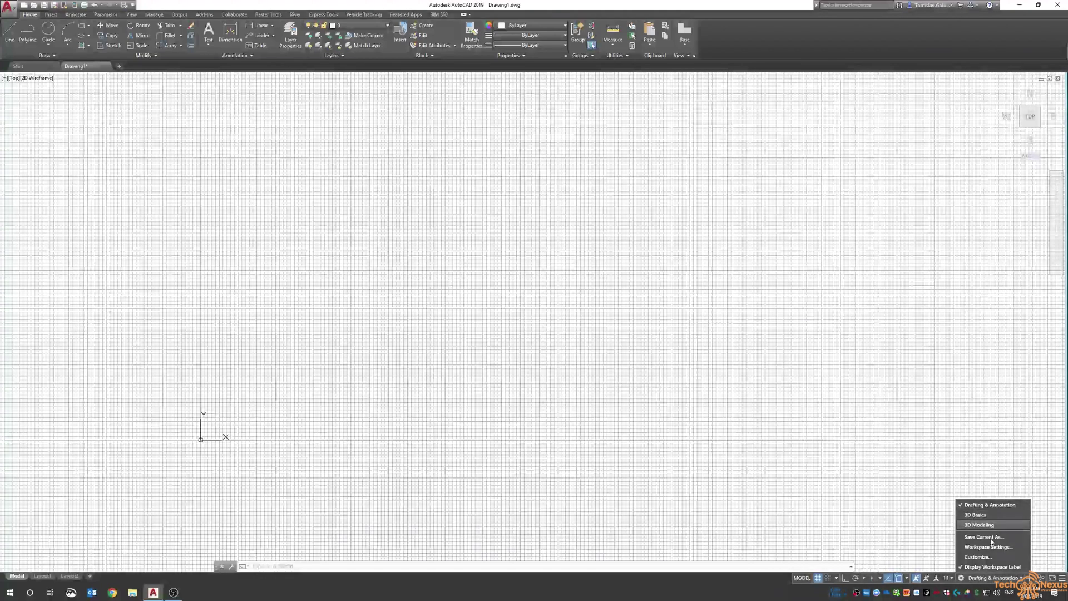
click(982, 489)
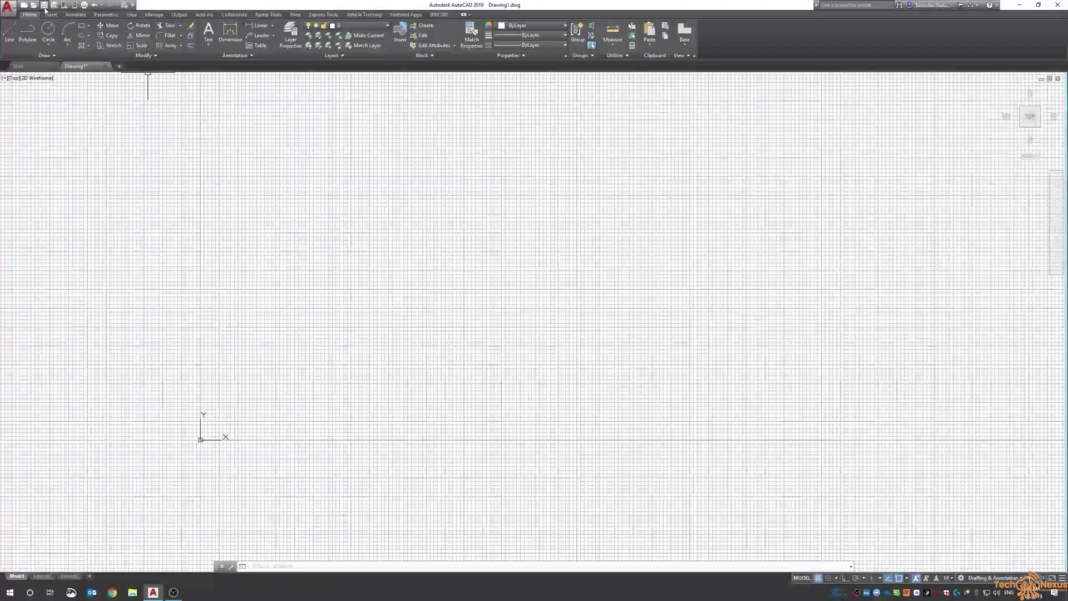
Step: Show the classic menu bar and look through the commands it offers
click(134, 5)
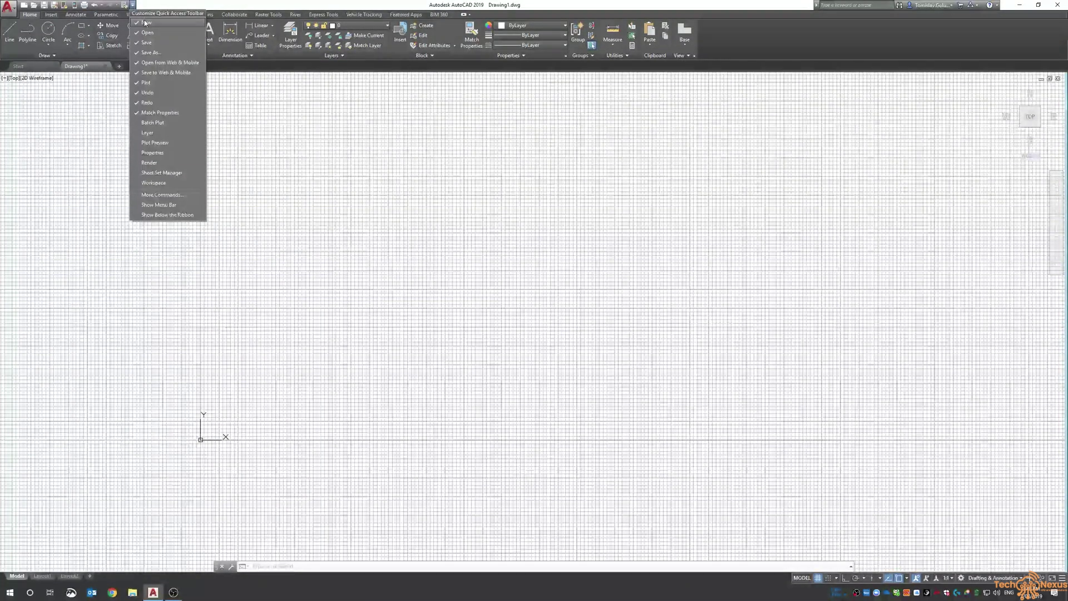
click(160, 205)
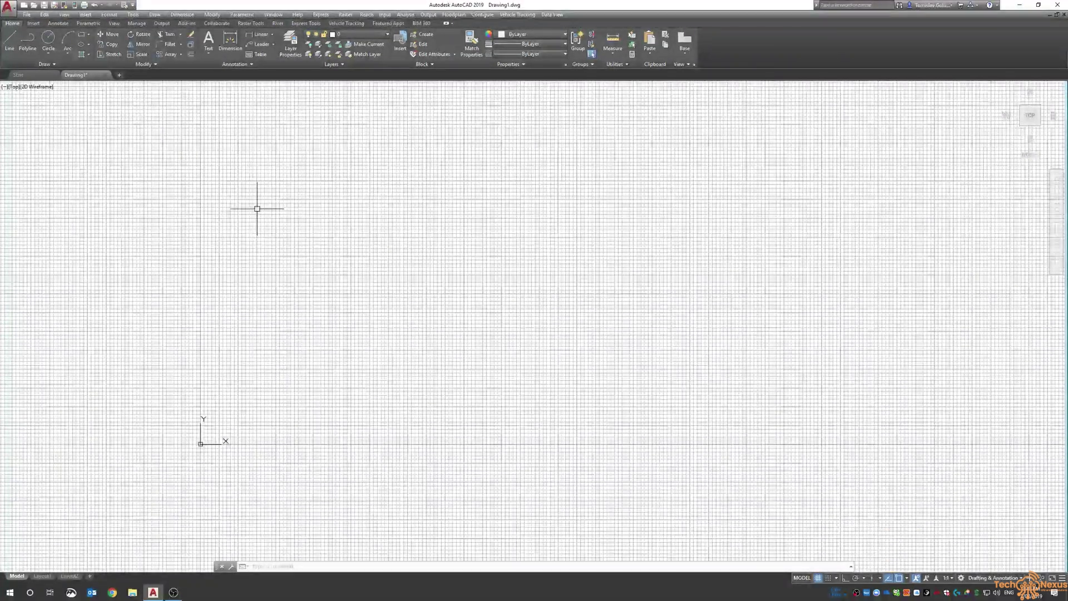
click(27, 15)
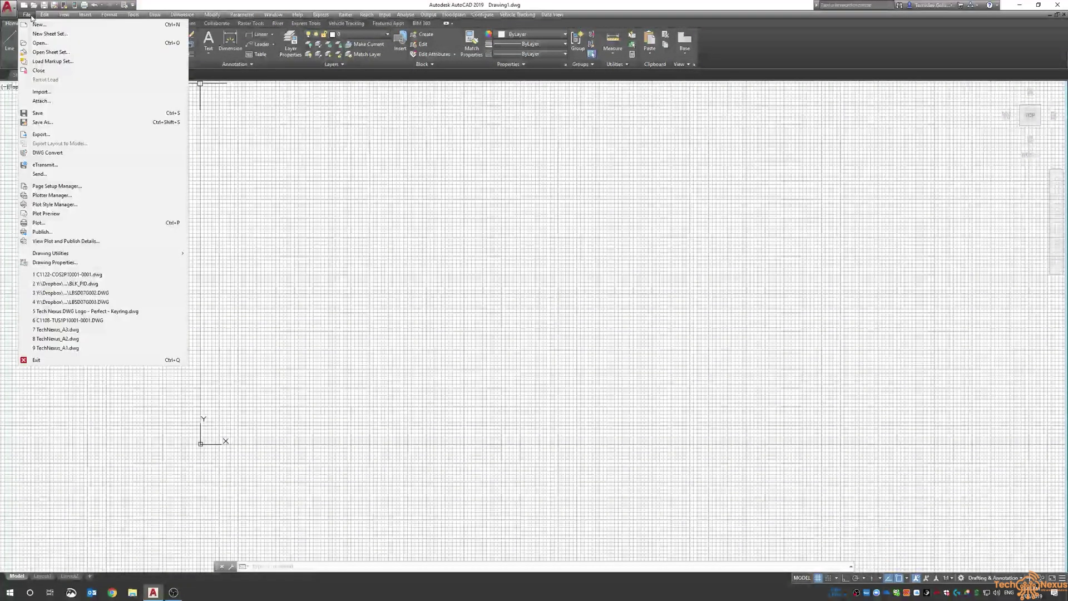
mouse_move(84, 16)
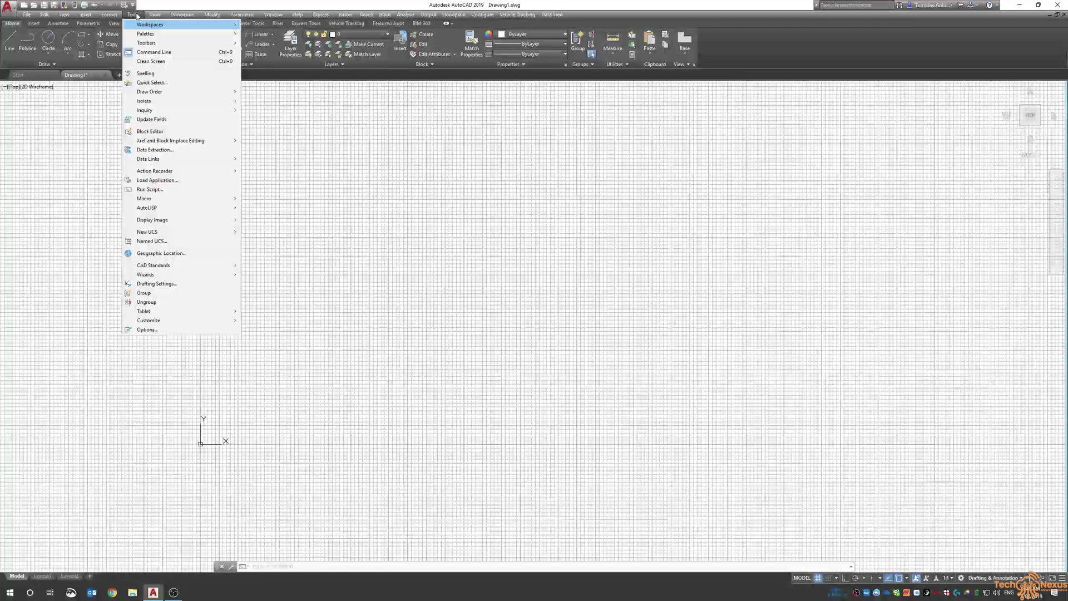
mouse_move(276, 15)
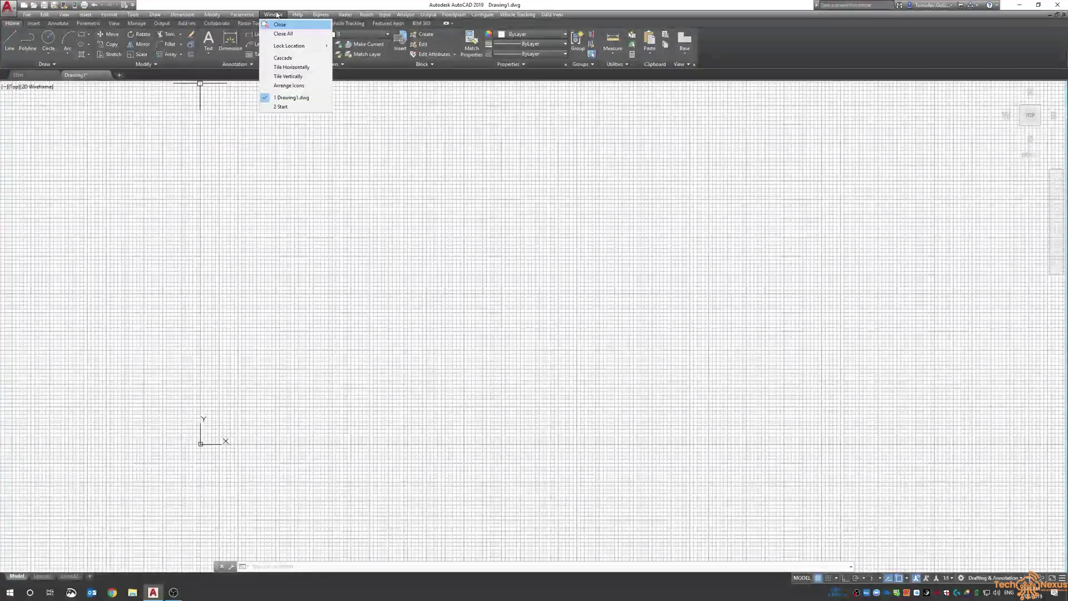
mouse_move(354, 15)
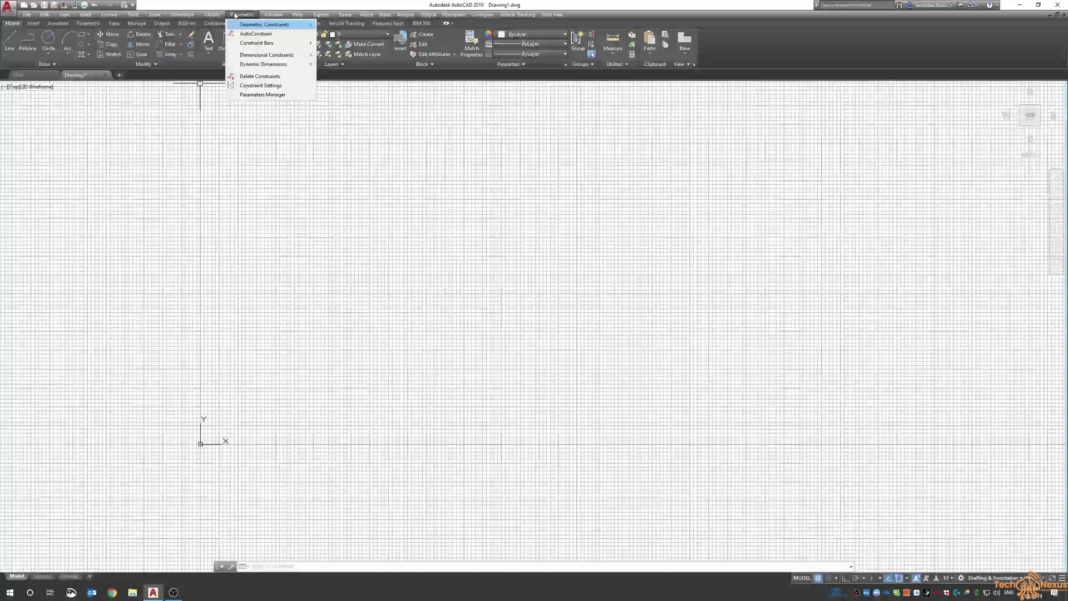
Step: Open the Properties palette
mouse_move(217, 13)
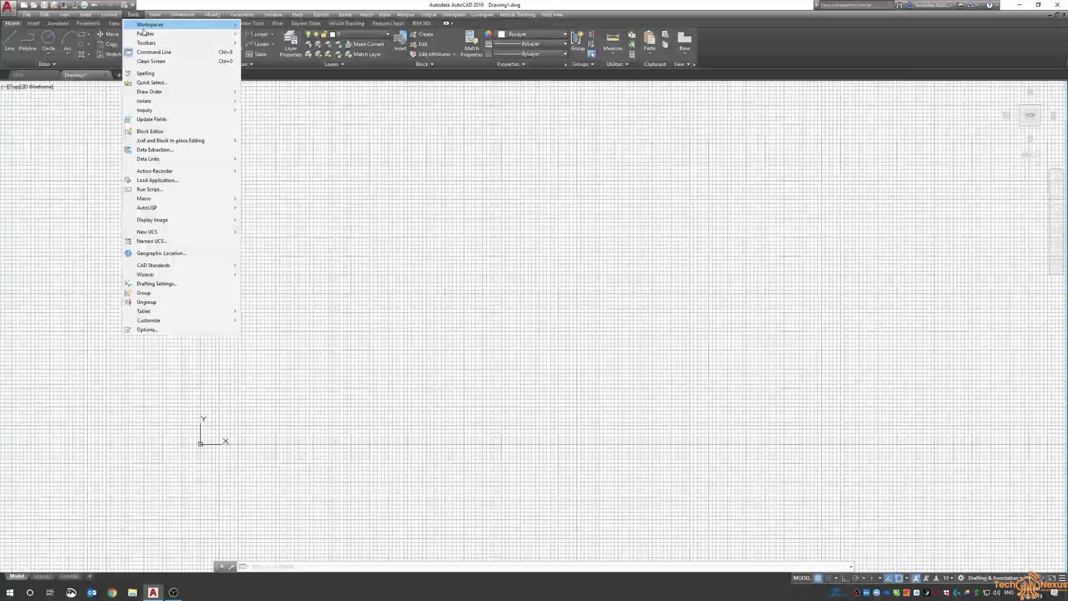
mouse_move(146, 34)
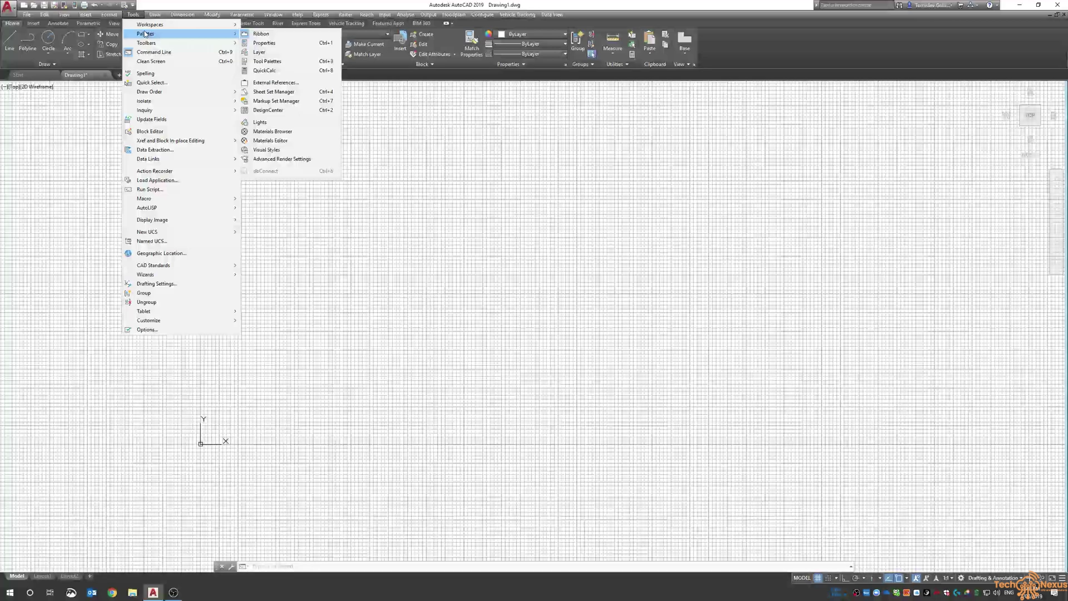
click(265, 42)
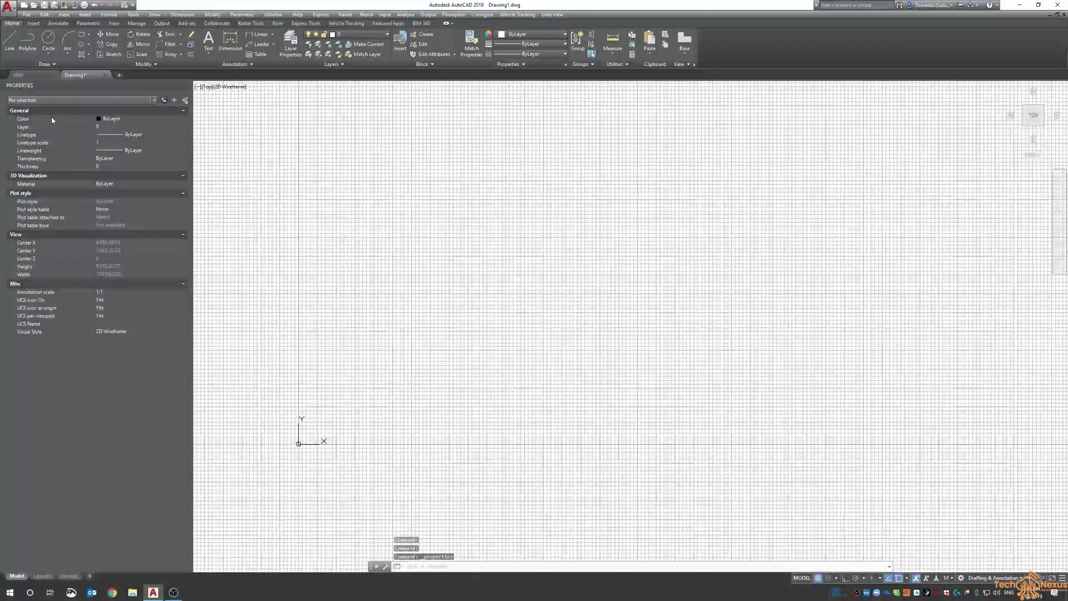
Step: Draw a sloping line about 2550 units long above and to the right of the origin
text(l)
key(Return)
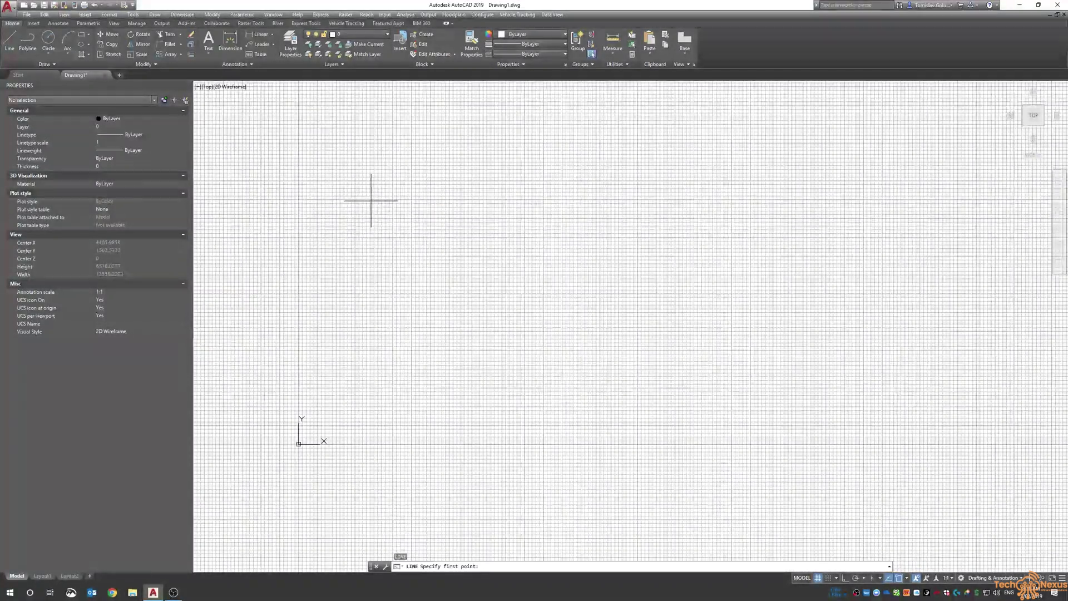
click(372, 201)
click(551, 267)
key(Return)
Step: Select the sloping line to examine its general and geometry properties, and clear the selection
click(488, 219)
click(460, 250)
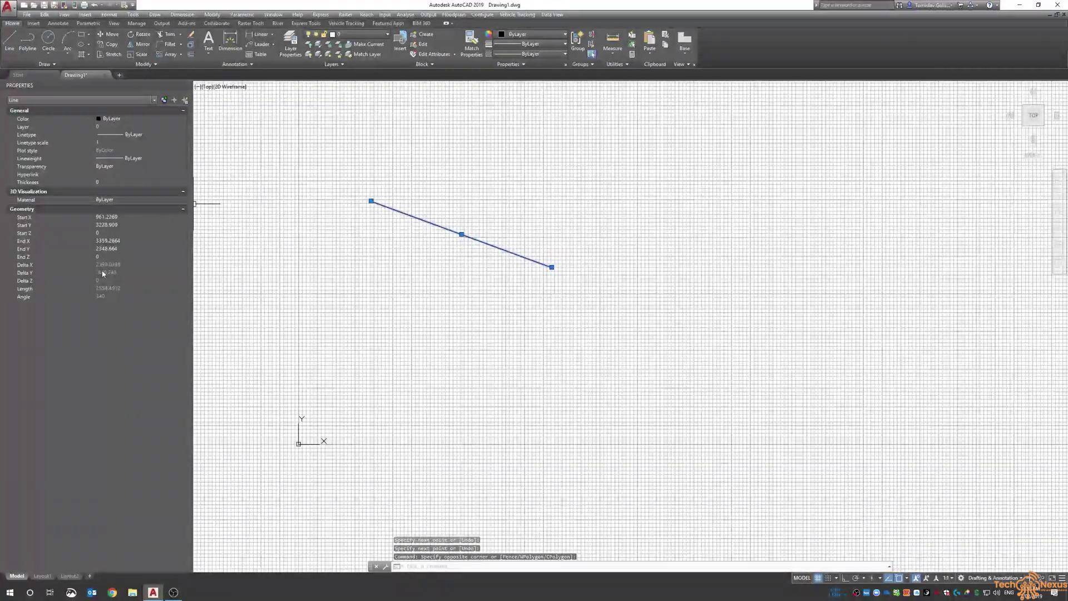
key(Escape)
key(Escape)
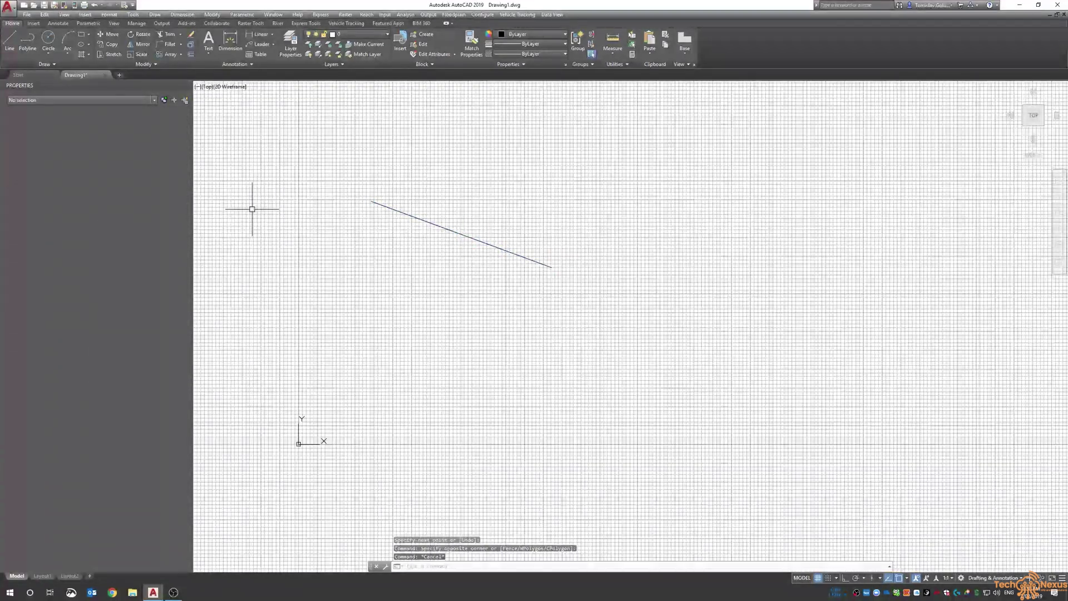
Step: Open the Tool Palettes, dock them along the right edge of the drawing area and widen them
click(130, 15)
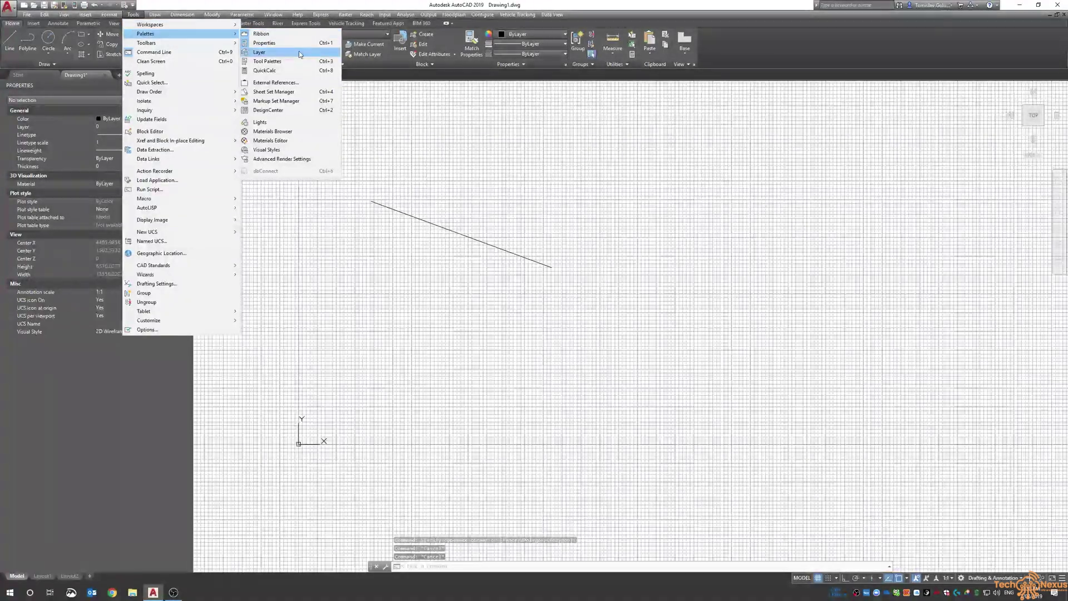
click(267, 62)
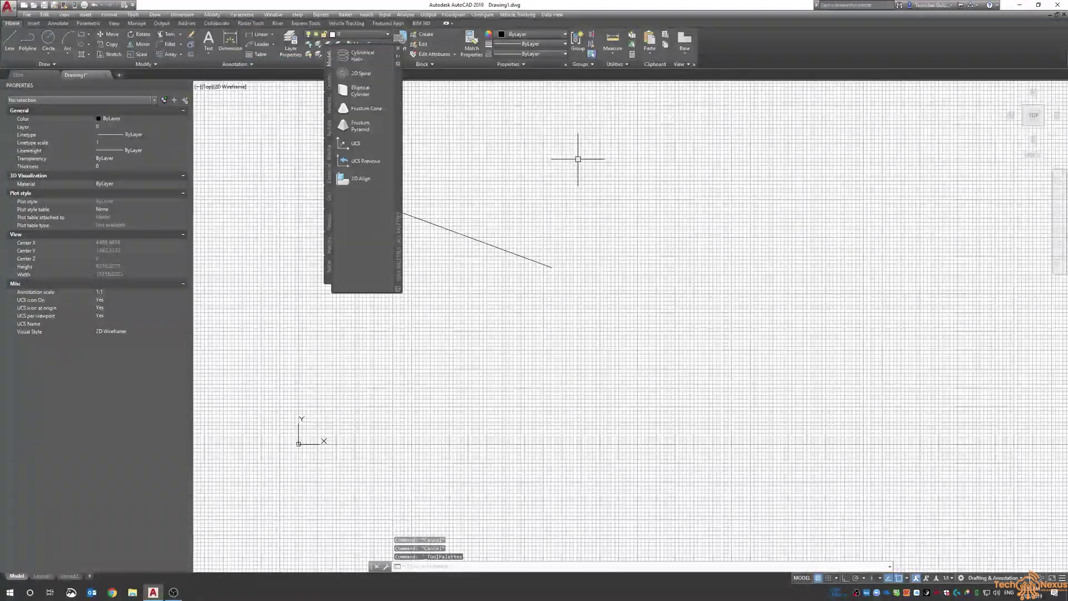
drag(408, 135, 1057, 235)
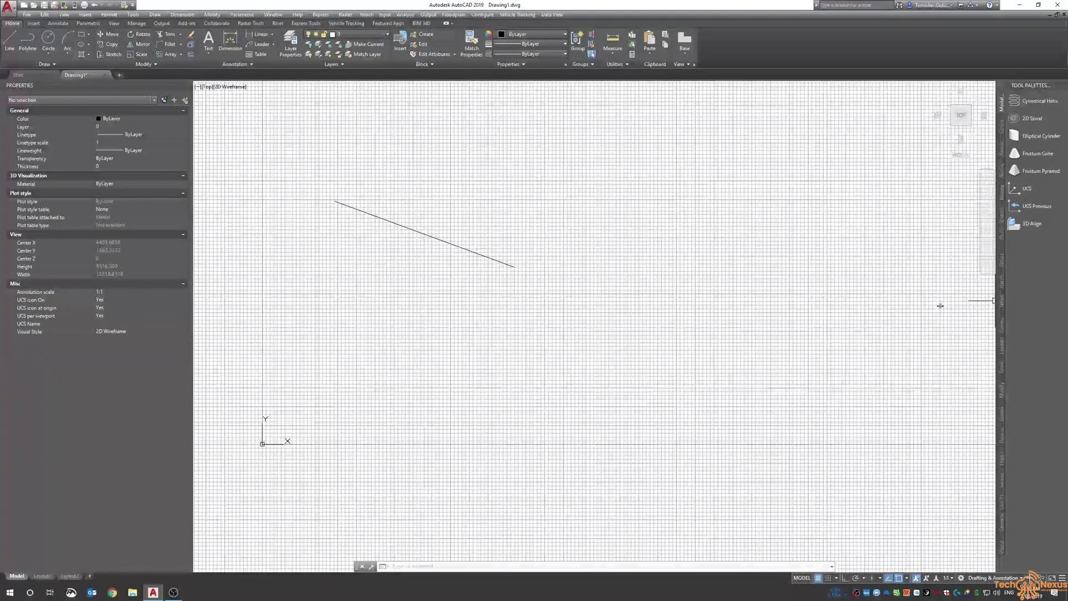
drag(941, 306, 941, 306)
Step: Look through the tool palettes, including Annotation and Tables, and bring up the hatch patterns palette
click(945, 125)
click(944, 152)
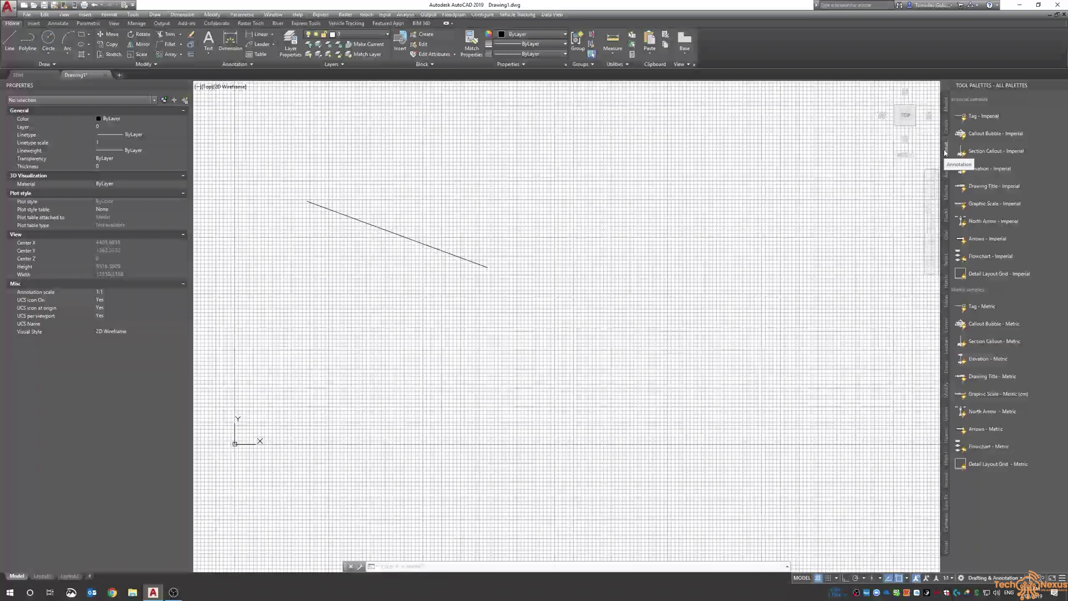
click(945, 168)
click(946, 195)
click(946, 301)
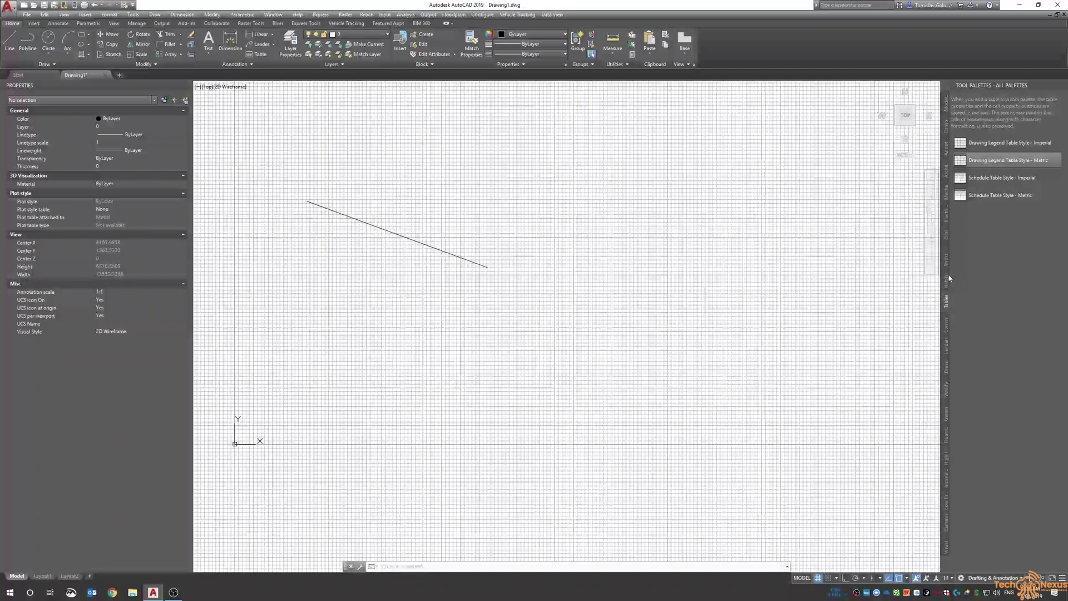
click(948, 280)
Step: Draw a horizontal rectangle to the right of the sloping line
text(rec)
key(Return)
click(583, 241)
click(696, 305)
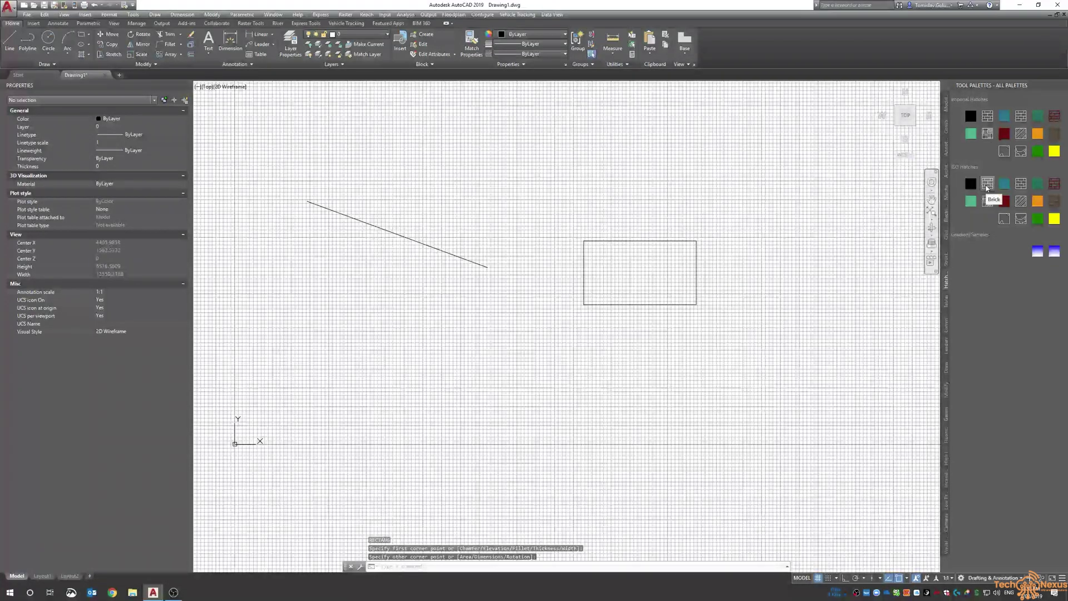
Step: Fill the rectangle with the Brick pattern from the ISO hatches and inspect the pattern up close
mouse_move(986, 188)
mouse_down()
mouse_move(713, 232)
mouse_move(676, 282)
mouse_up()
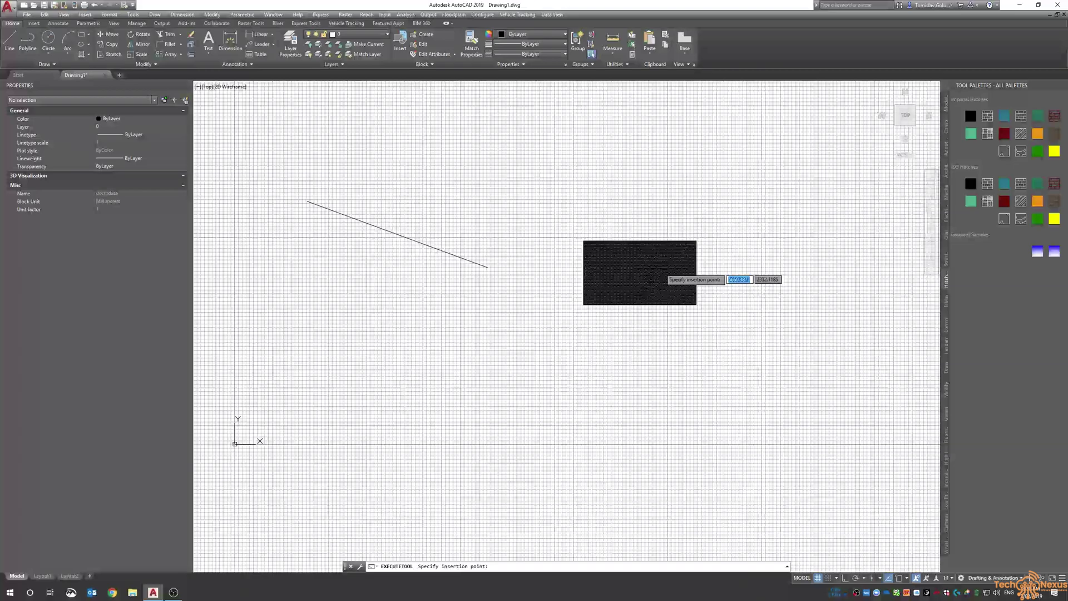
scroll(612, 261, up, 12)
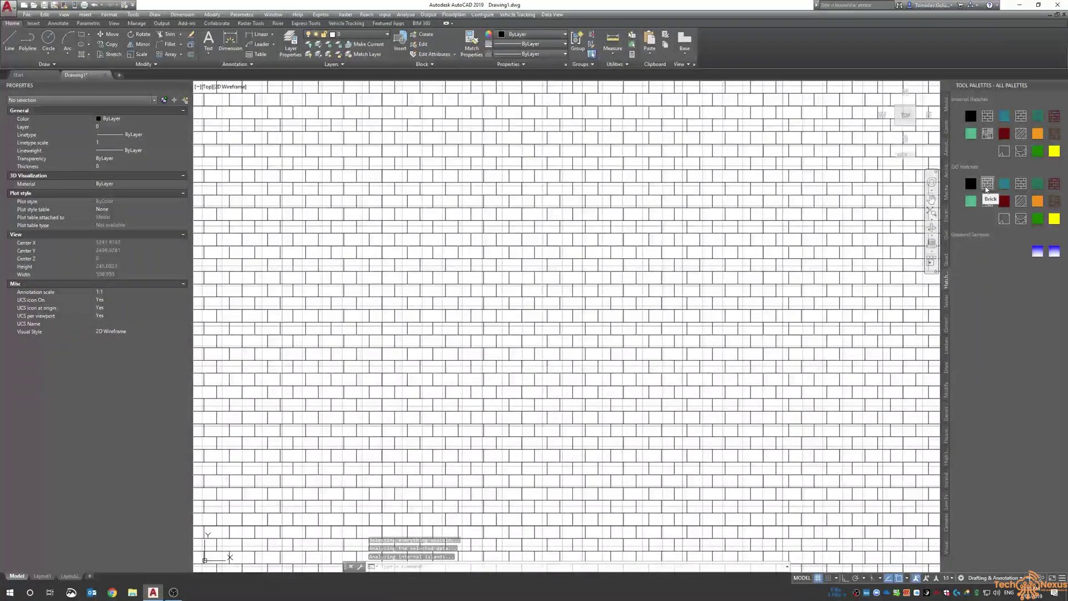
scroll(560, 243, down, 3)
scroll(560, 243, down, 7)
Step: Erase the rectangle together with its brick hatch
drag(625, 202, 561, 257)
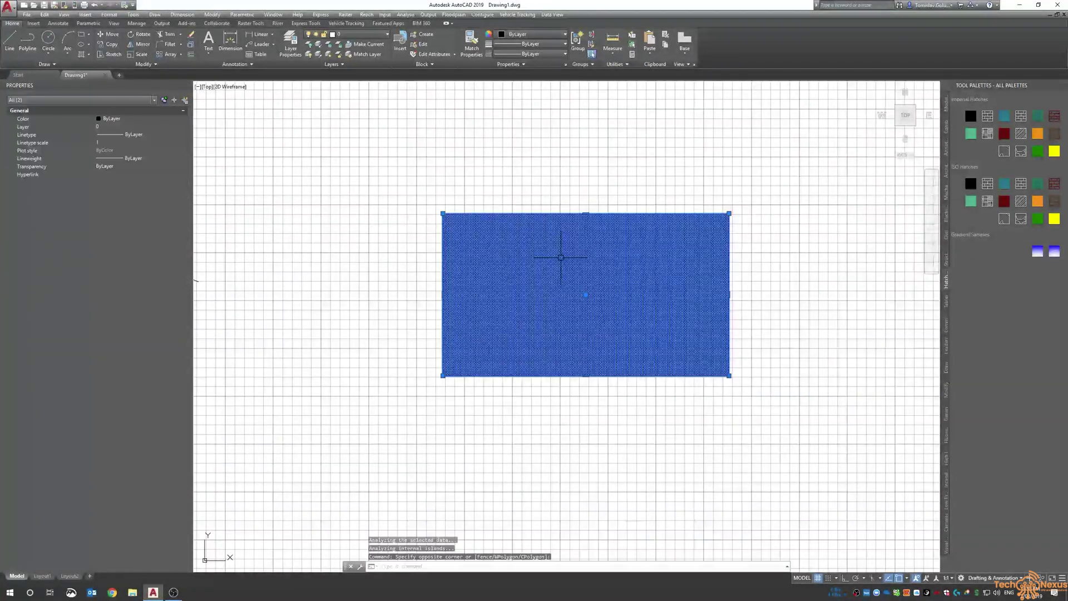
key(Return)
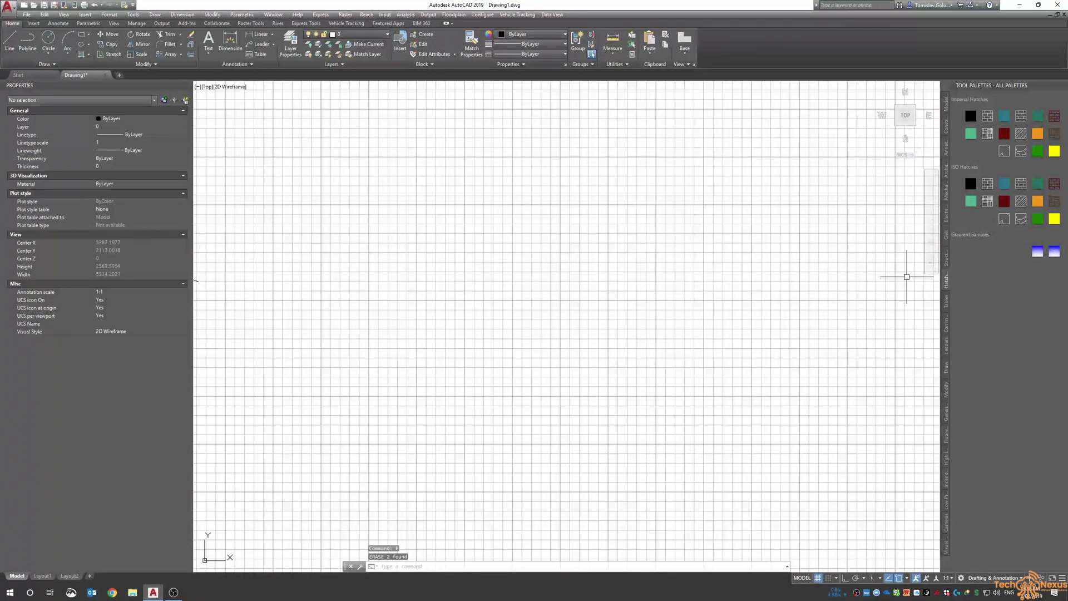
scroll(646, 243, down, 3)
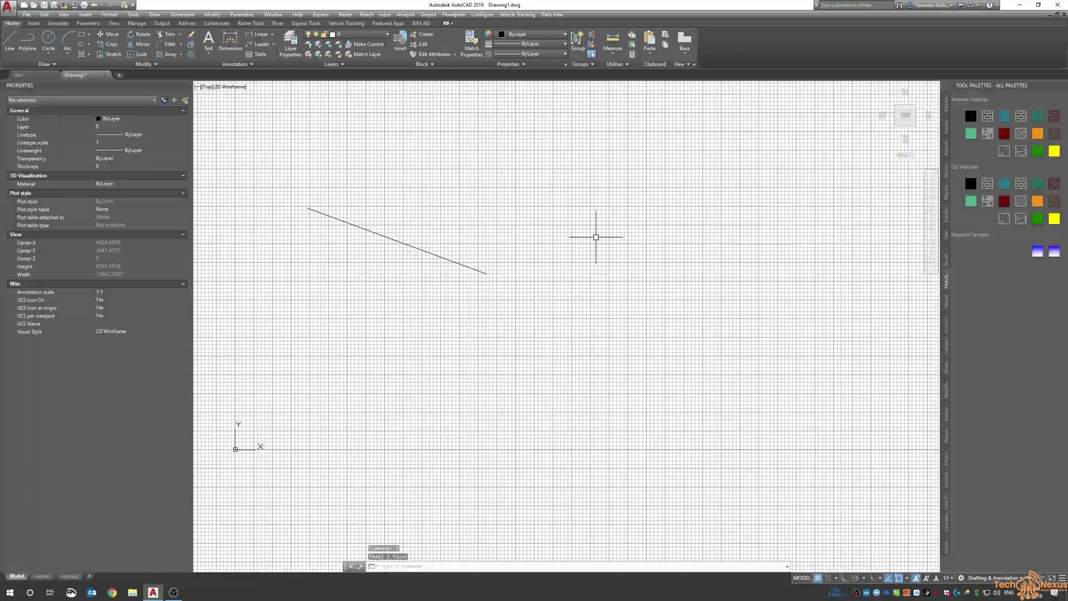
Step: Show the AutoCAD Draw toolbar and float it in the drawing area above the sloping line
click(133, 14)
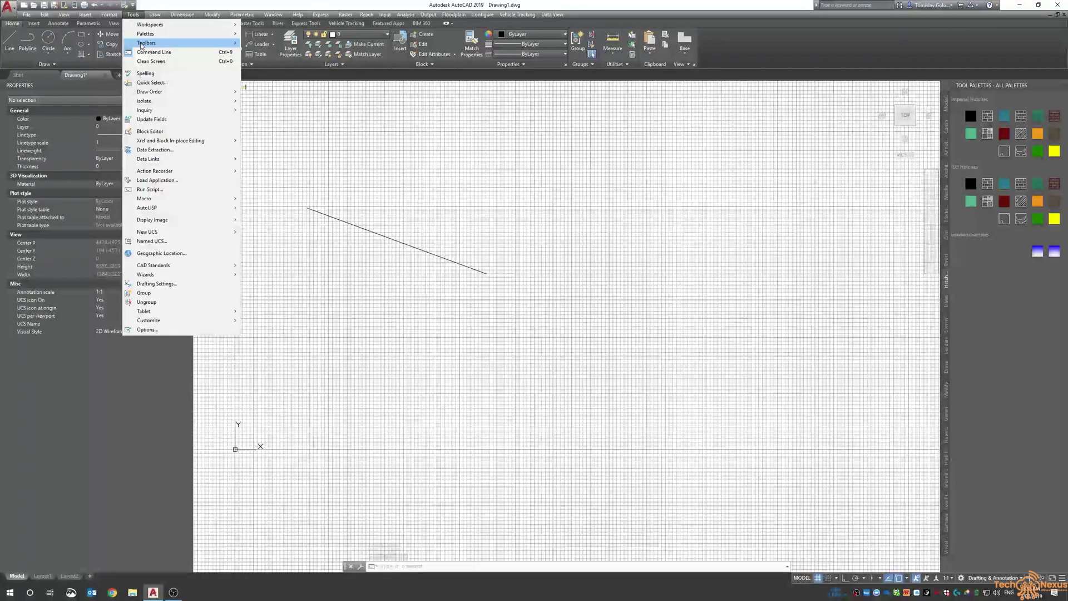
mouse_move(146, 33)
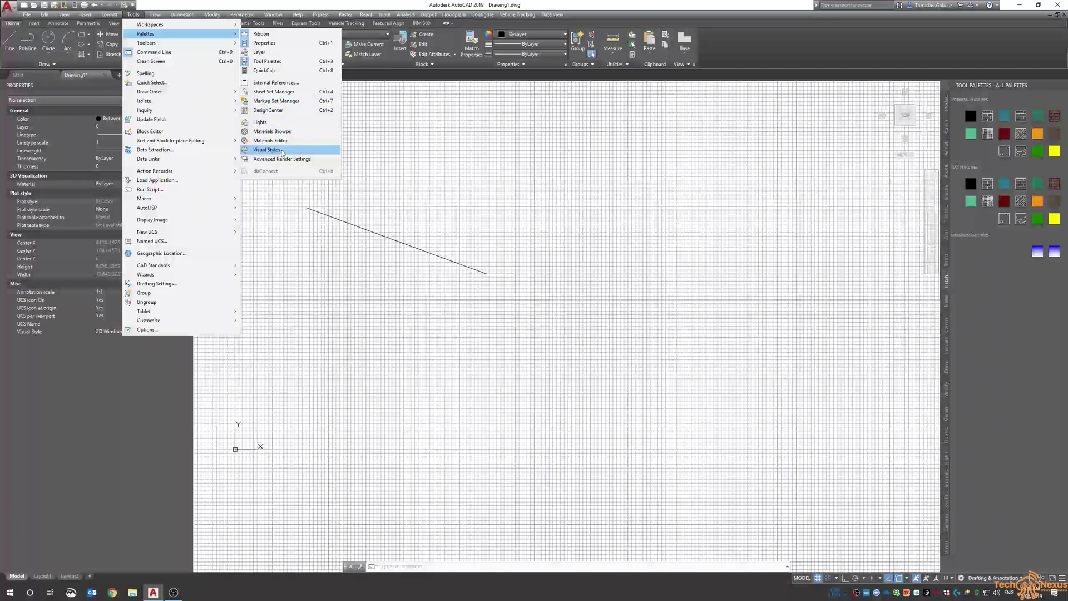
mouse_move(199, 44)
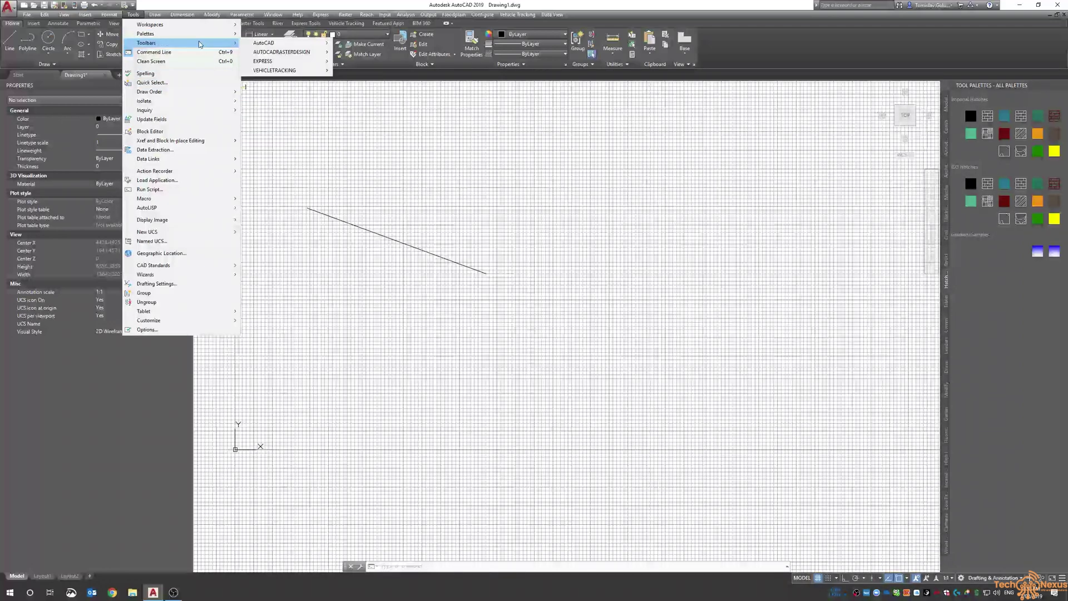
mouse_move(276, 44)
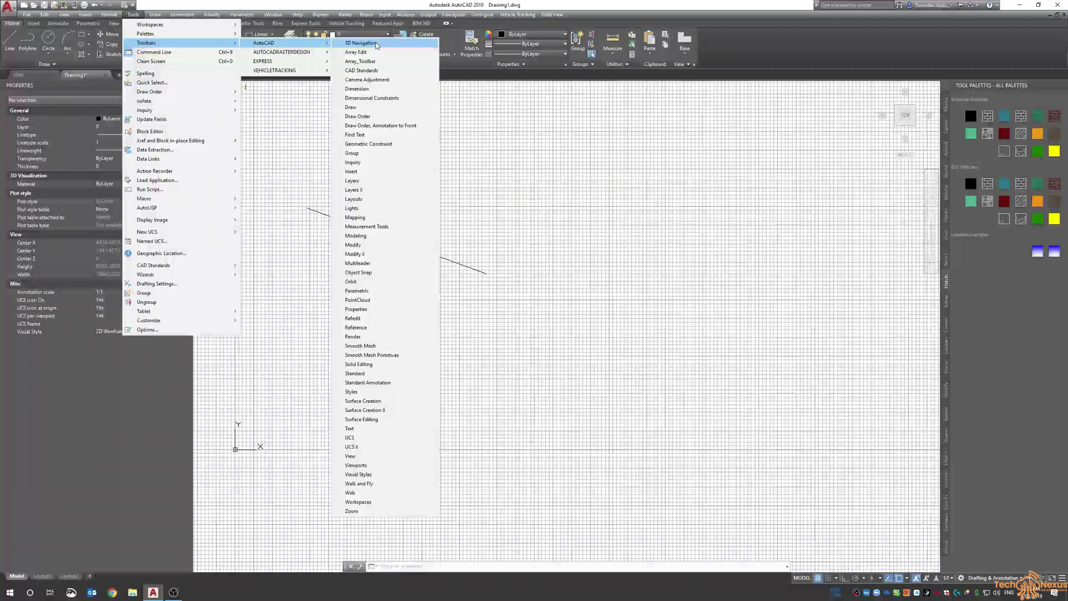
click(405, 107)
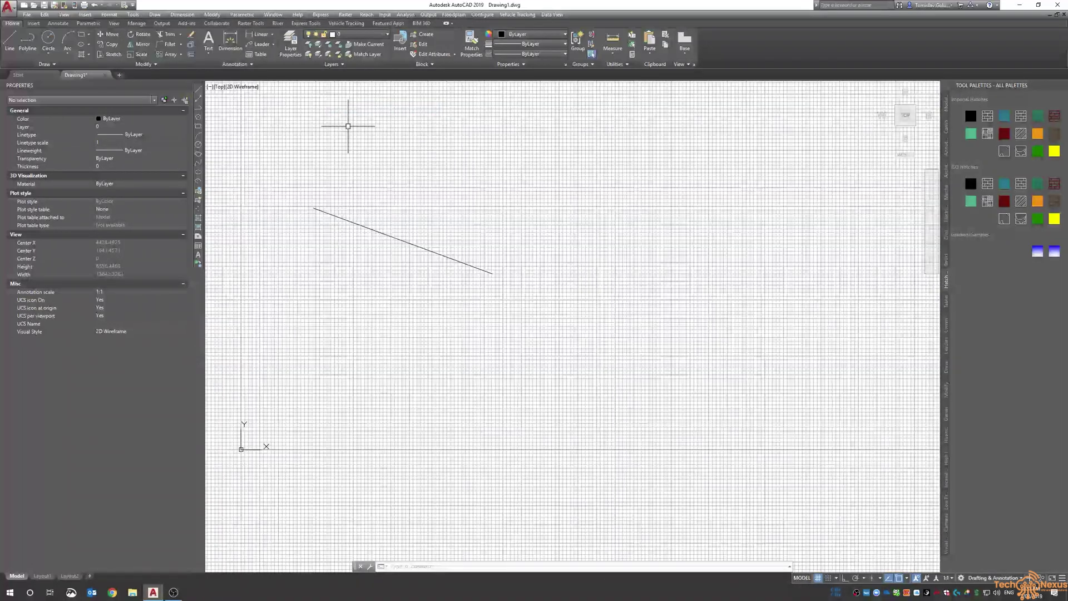
mouse_move(201, 86)
mouse_down()
mouse_move(217, 101)
mouse_move(315, 109)
mouse_up()
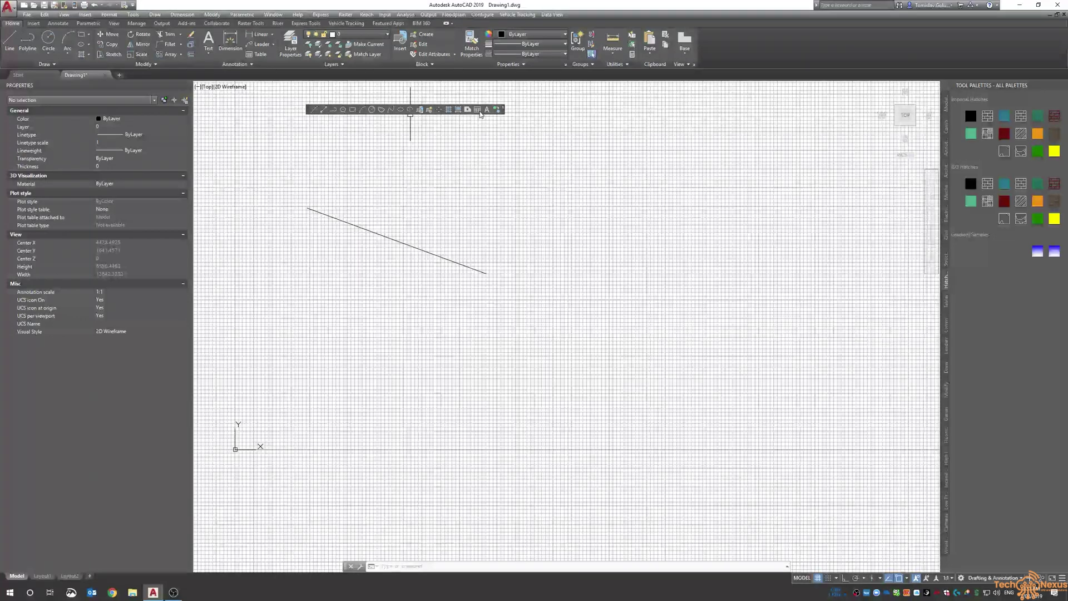
Step: Show the Text toolbar and move it into the drawing area just below the Draw toolbar
right_click(310, 112)
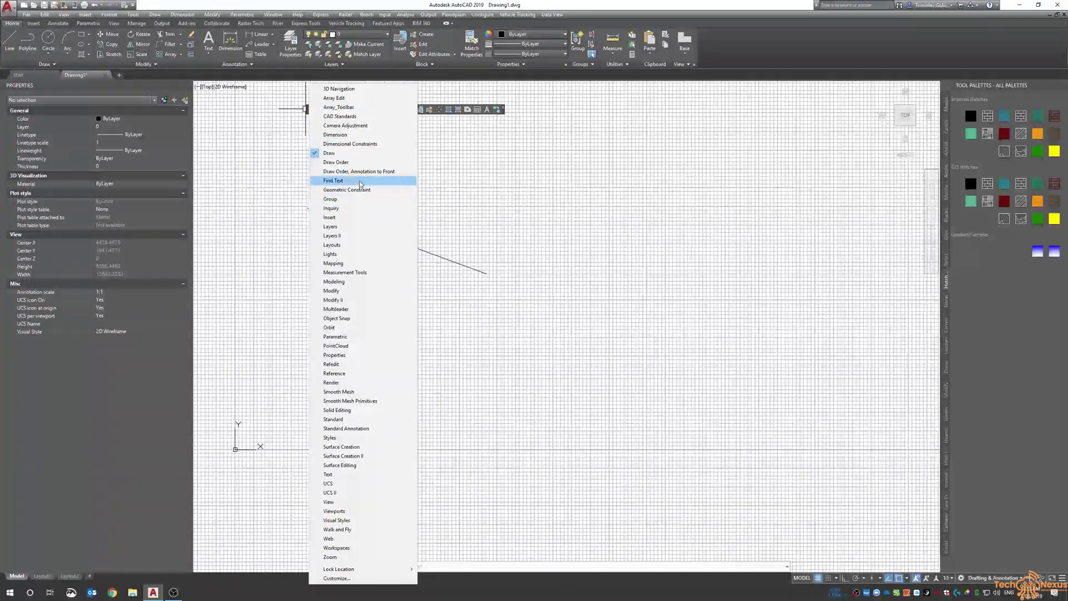
click(334, 474)
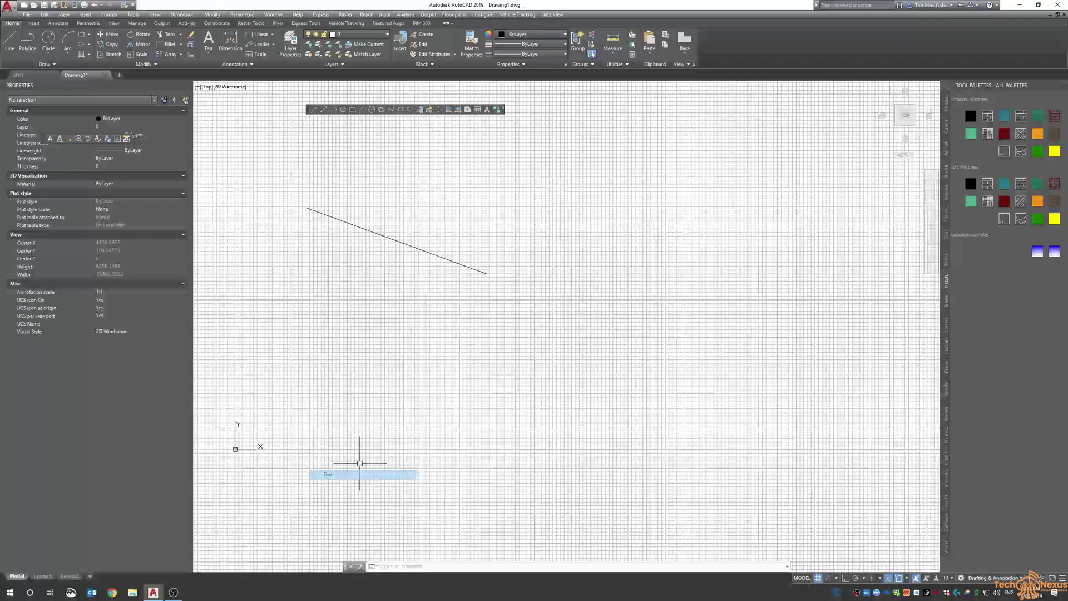
mouse_move(45, 143)
mouse_down()
mouse_move(324, 169)
mouse_move(346, 150)
mouse_up()
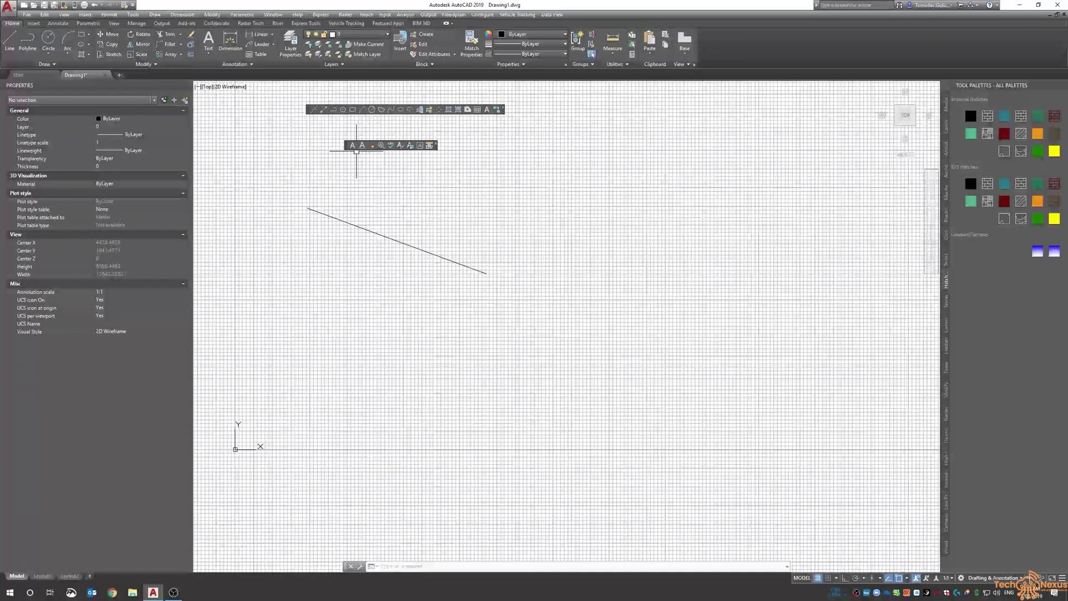
click(353, 146)
click(445, 209)
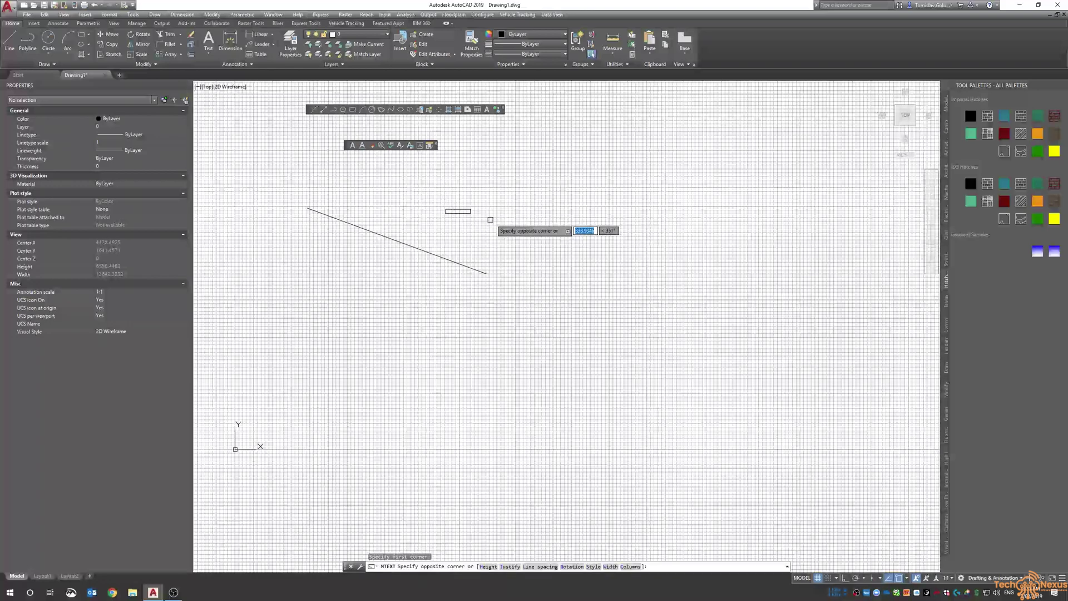
click(573, 243)
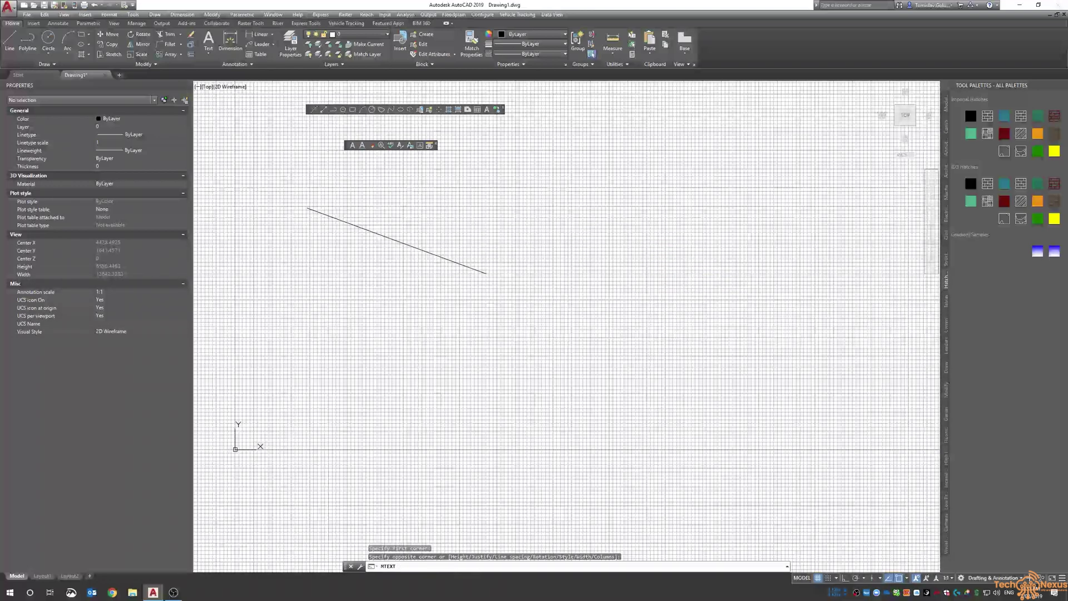
text(13212365465456)
click(641, 276)
scroll(462, 208, up, 5)
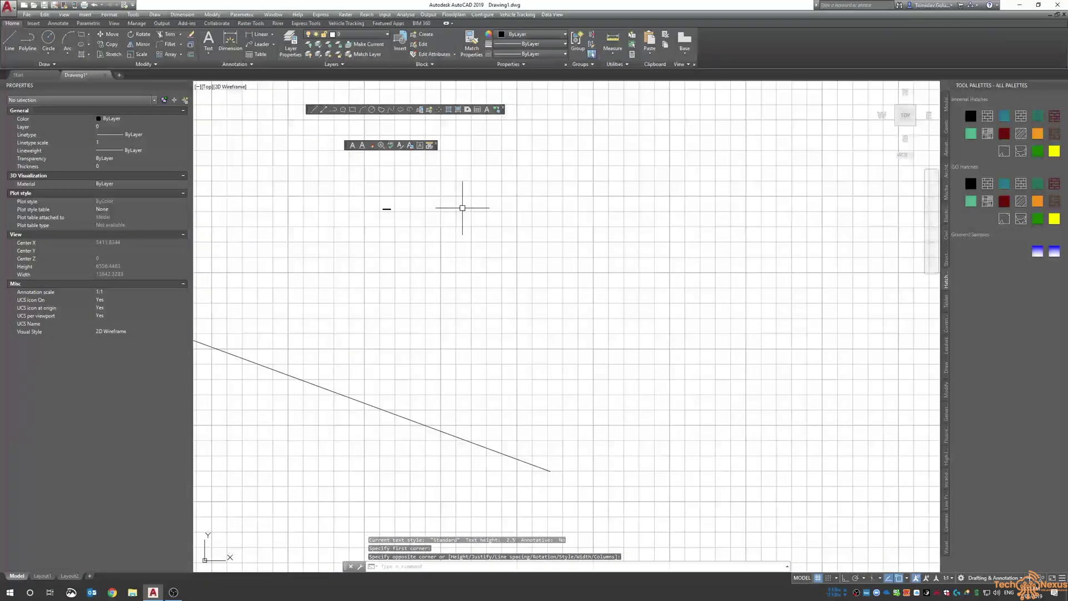
scroll(412, 214, up, 3)
scroll(481, 244, down, 10)
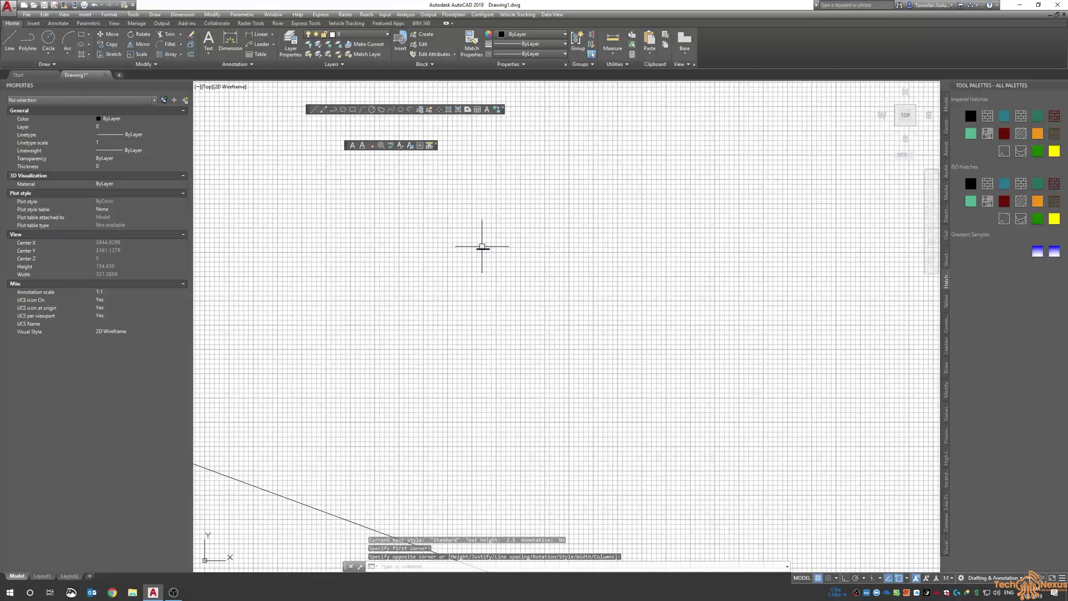
Step: Erase the multiline text and the sloping line
scroll(517, 232, down, 2)
click(541, 217)
click(444, 307)
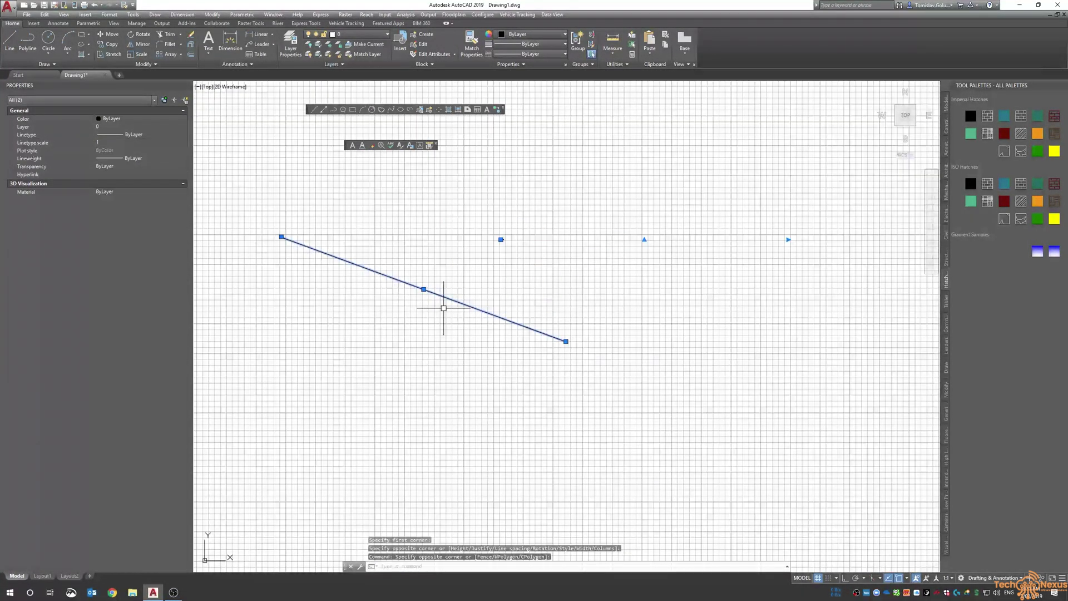
text(e)
key(Return)
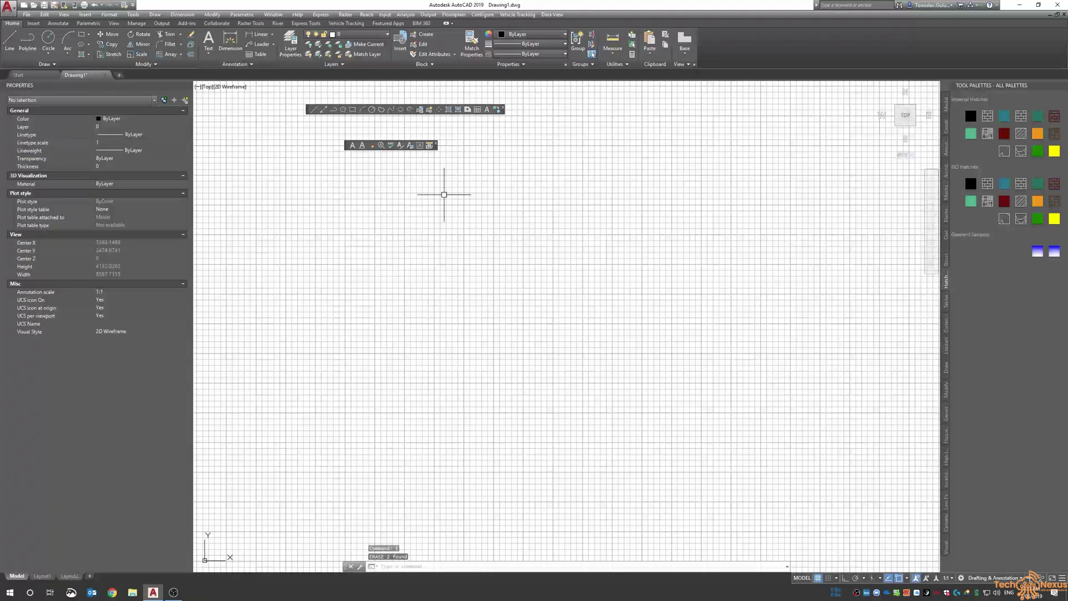
Step: Close the floating Text and Draw toolbars
click(436, 142)
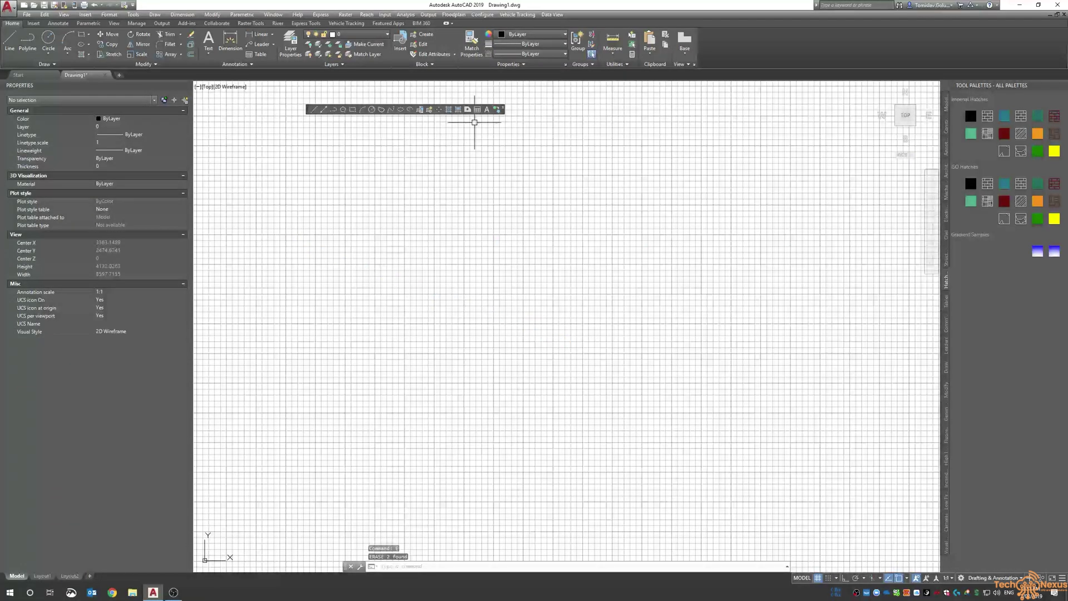
click(504, 109)
Step: Look through the list of available AutoCAD toolbars without showing any of them
click(140, 15)
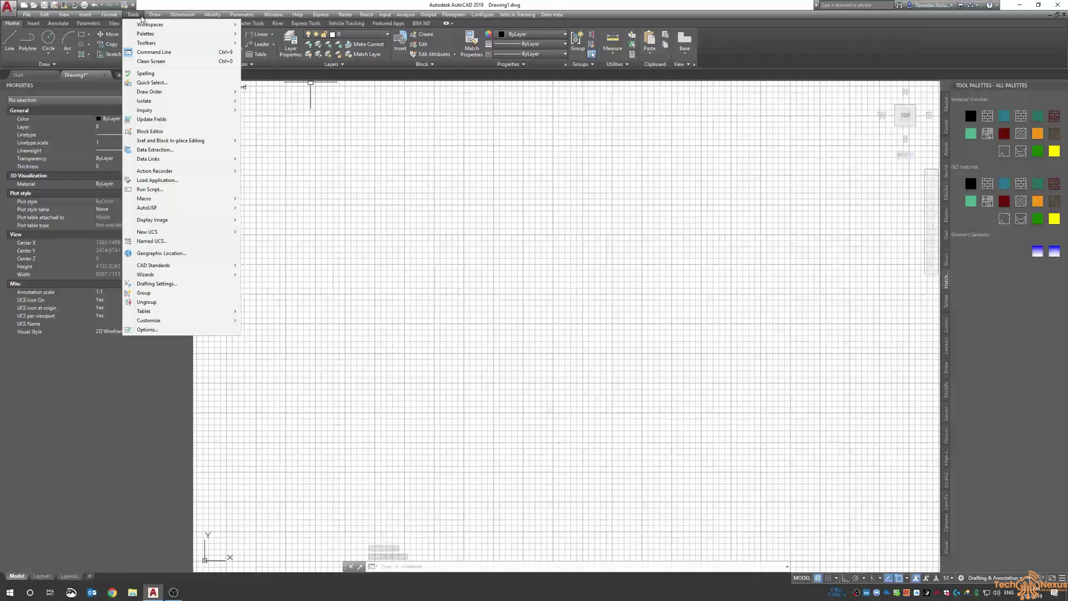
mouse_move(146, 18)
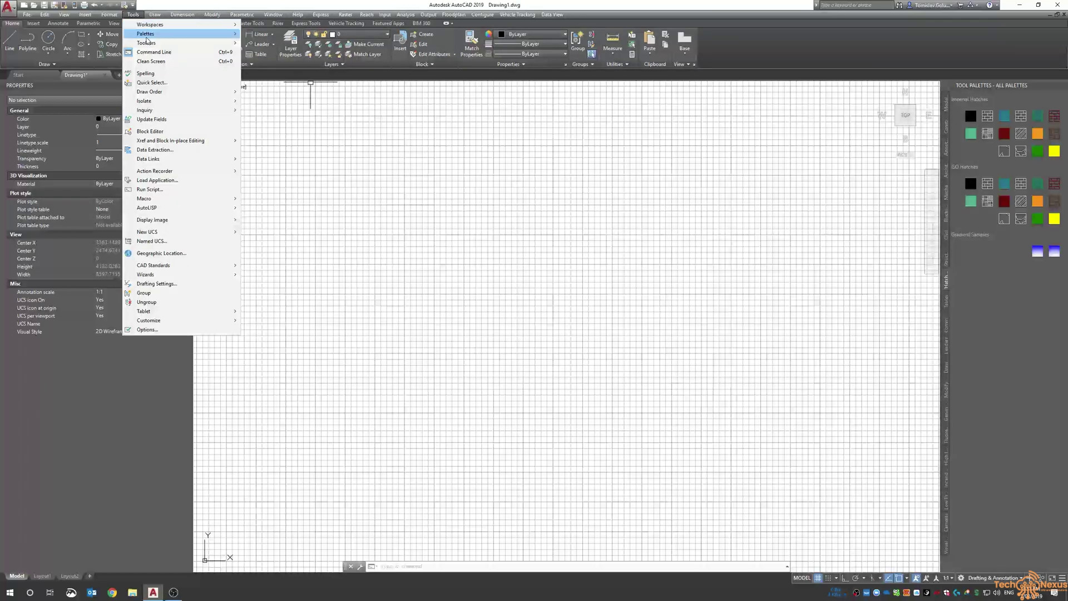
mouse_move(167, 43)
mouse_move(284, 44)
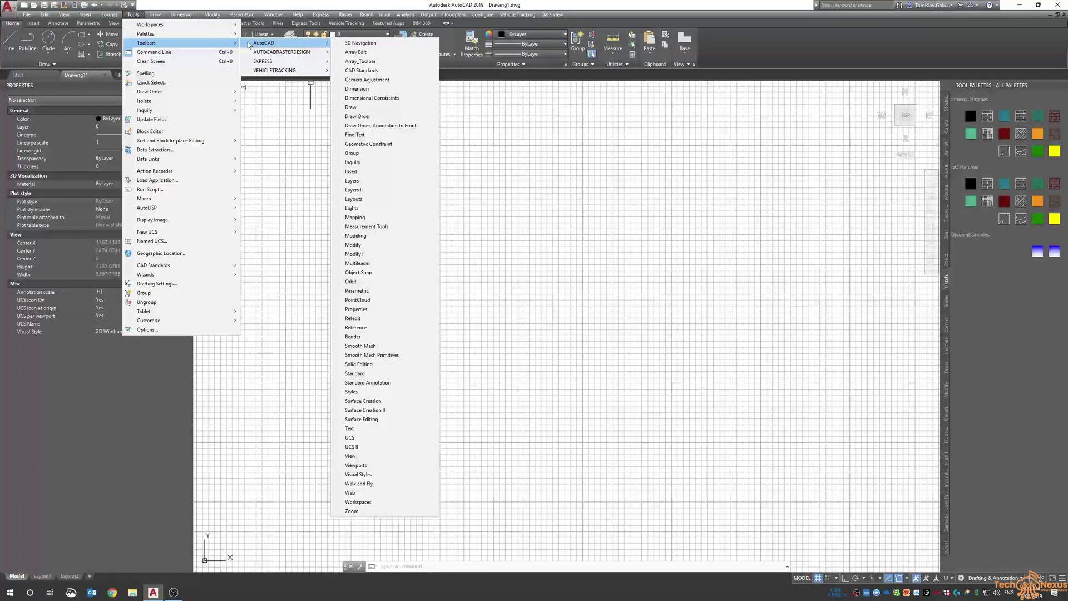
click(312, 162)
click(389, 191)
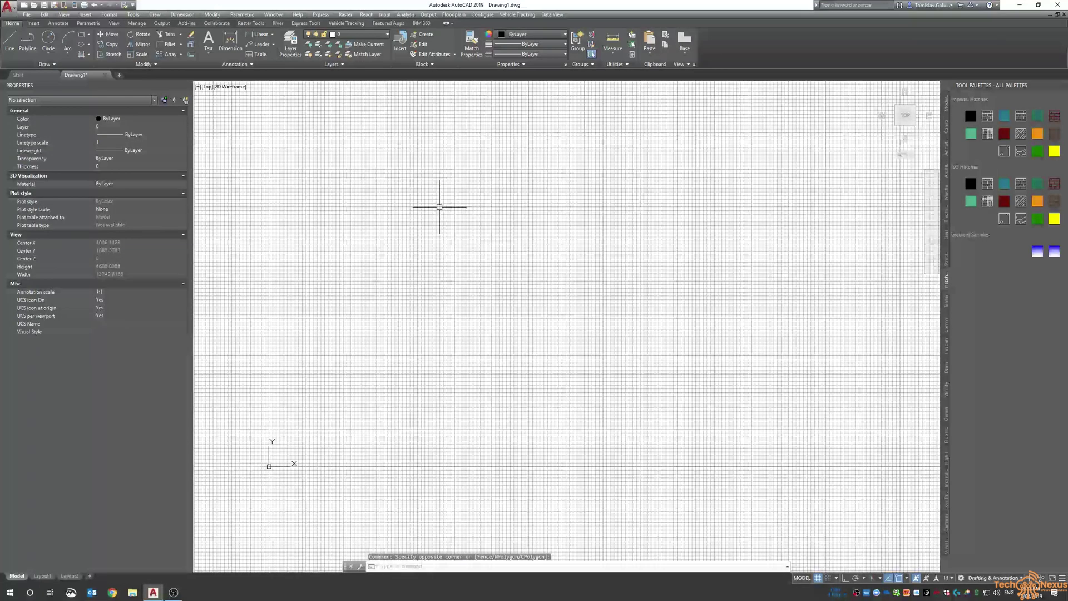
middle_click(439, 205)
middle_click(439, 206)
scroll(477, 219, down, 5)
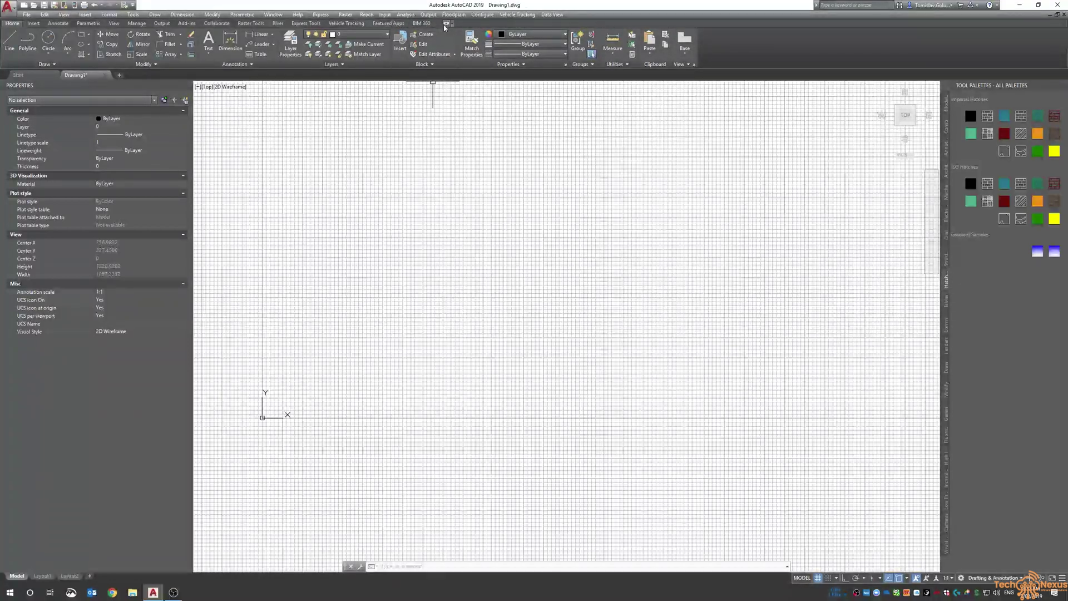
scroll(487, 299, down, 2)
scroll(487, 299, down, 2)
middle_drag(545, 270, 534, 285)
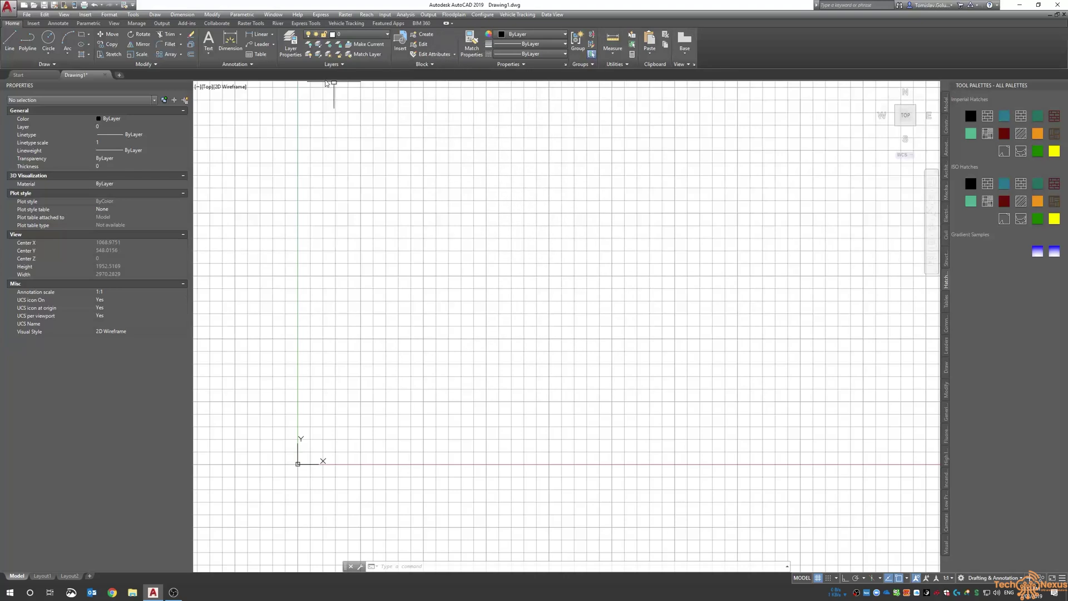
click(400, 257)
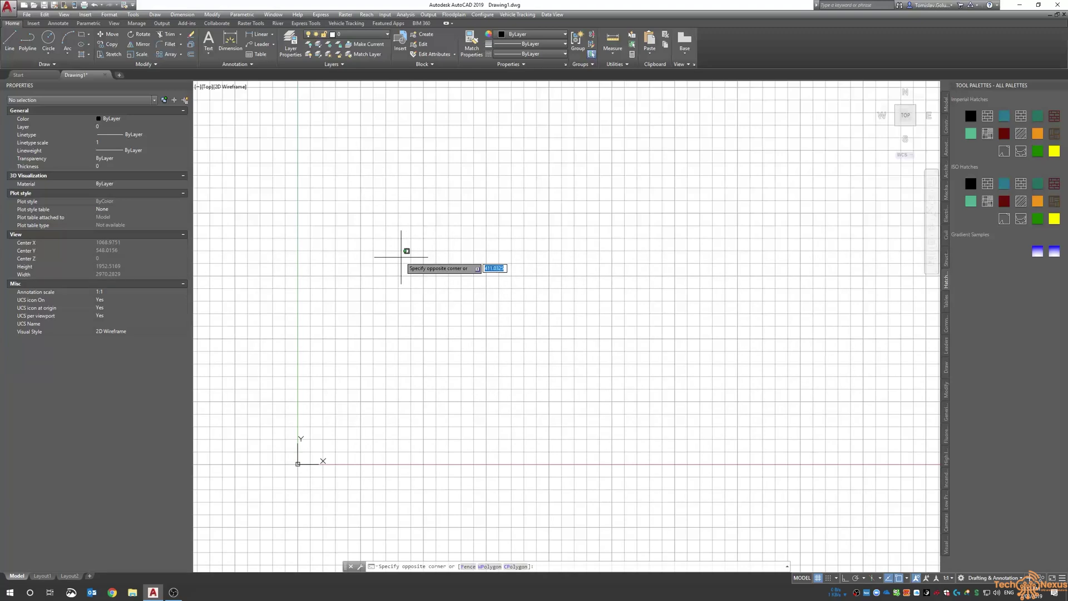
click(506, 351)
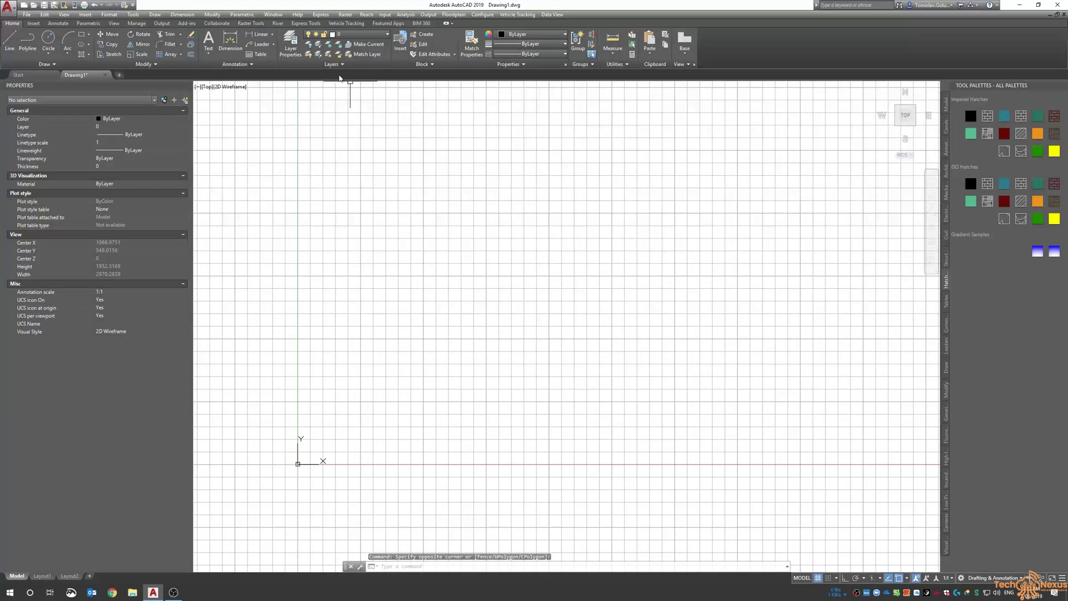